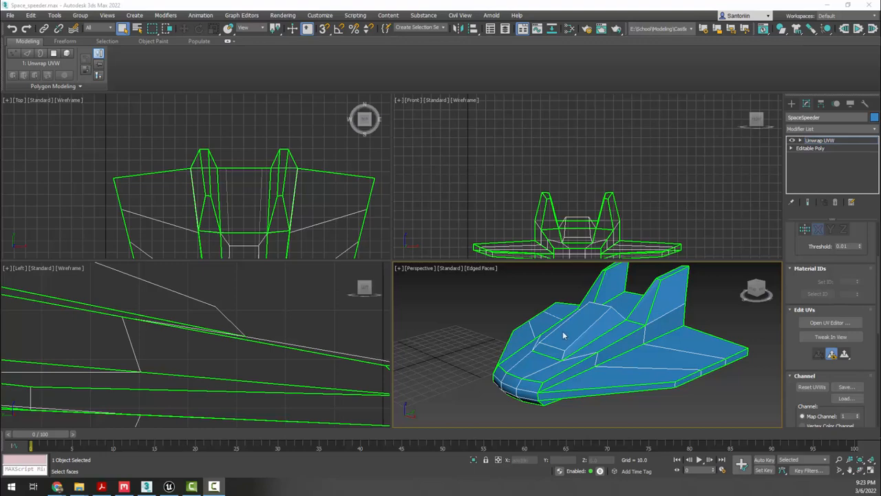
Open the UV editor for the SpaceSpeeder's Unwrap UVW modifier.
middle_click_drag(556, 336, 509, 332)
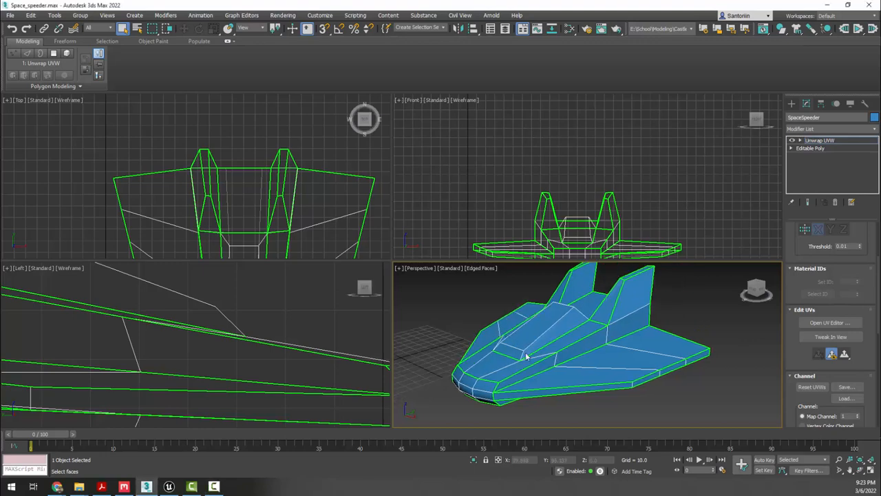
middle_click_drag(562, 363, 523, 349, "alt")
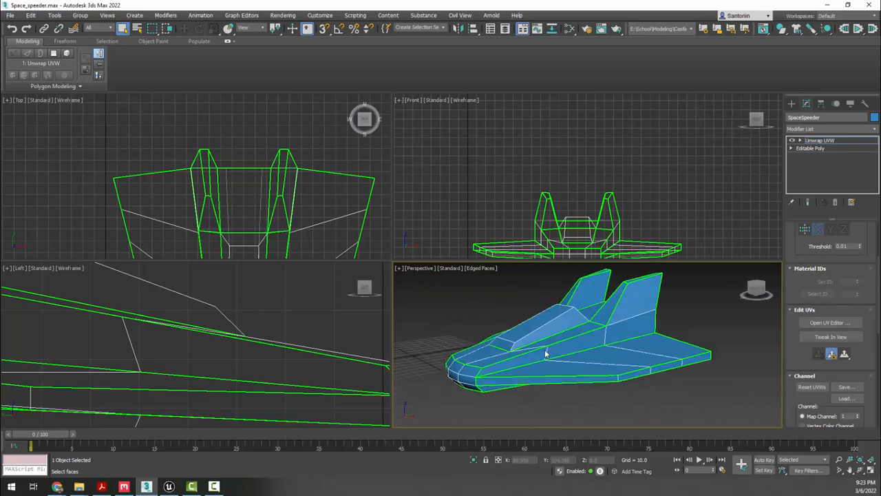
middle_click_drag(508, 350, 494, 354)
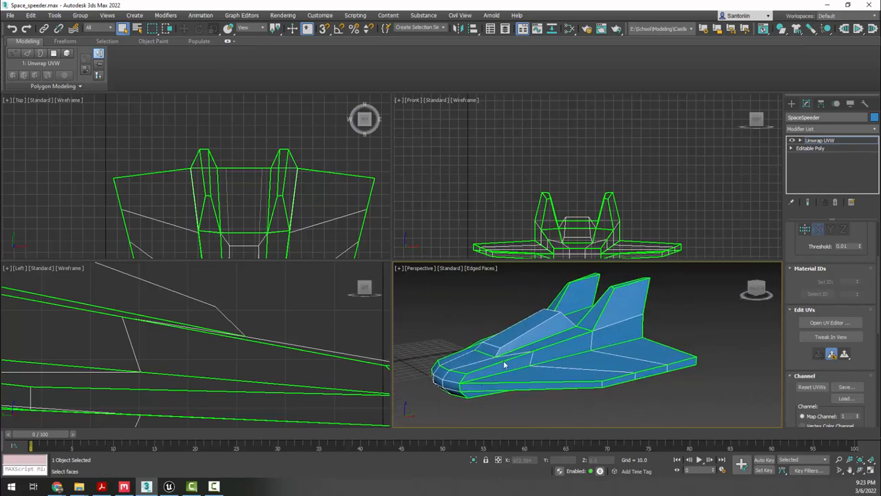
middle_click_drag(551, 333, 565, 374, "alt")
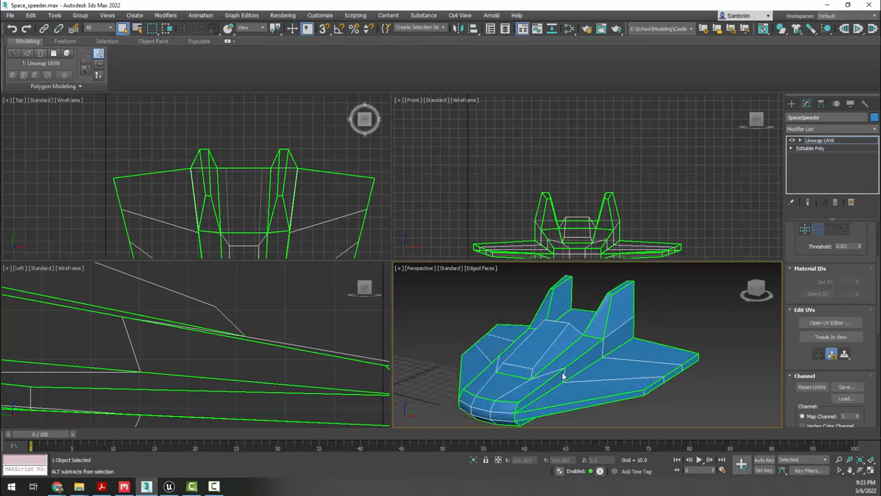
left_click(830, 323)
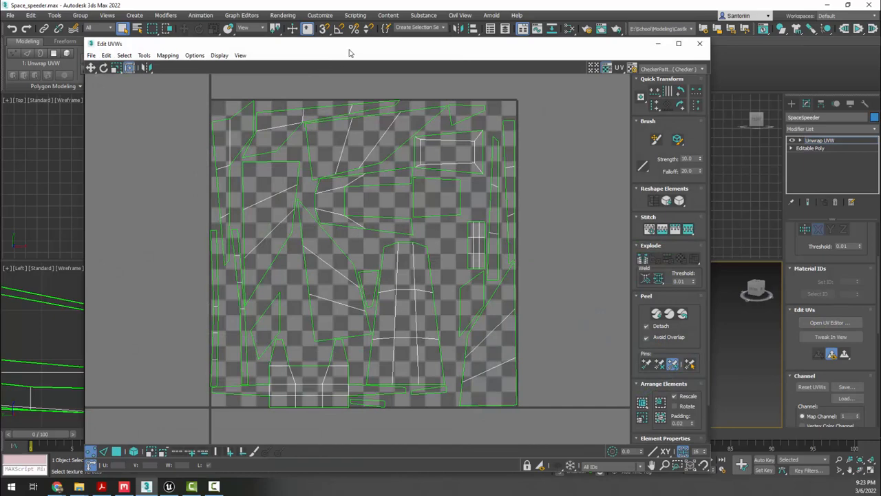
left_click_drag(358, 49, 383, 35)
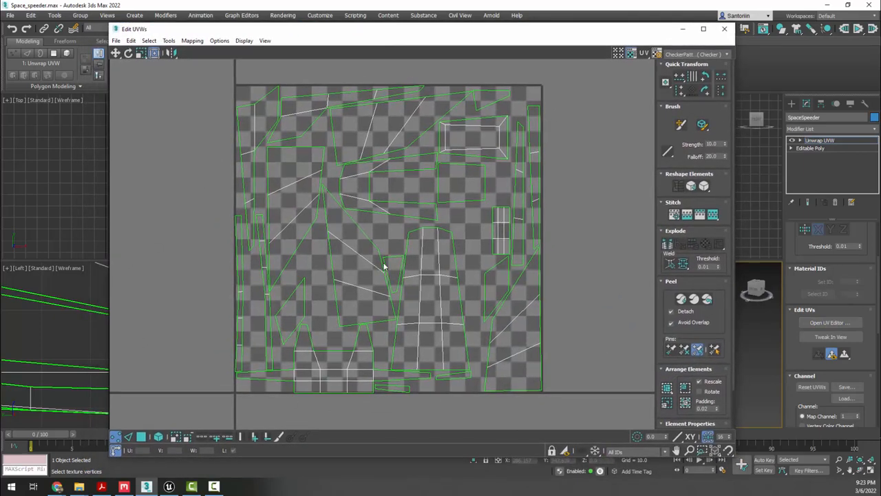
left_click_drag(455, 31, 429, 55)
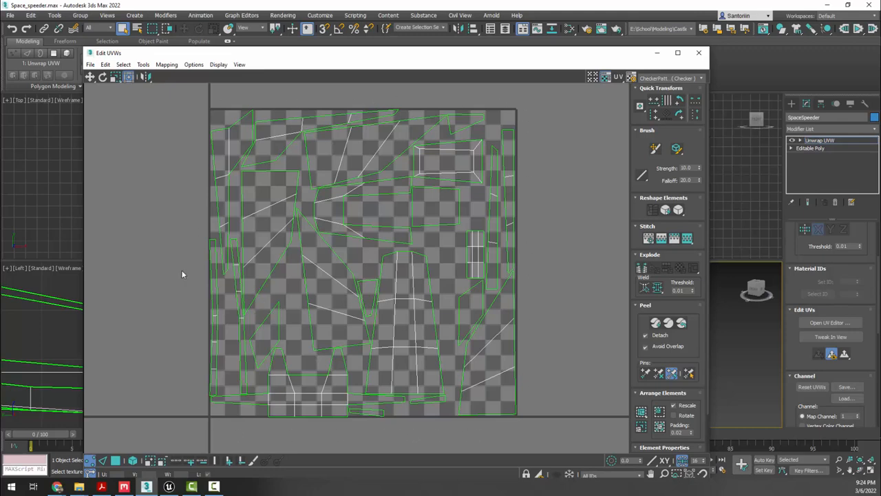
Render the ship's UVW template at 1024 × 1024 with solid fill and visible edges.
left_click(142, 64)
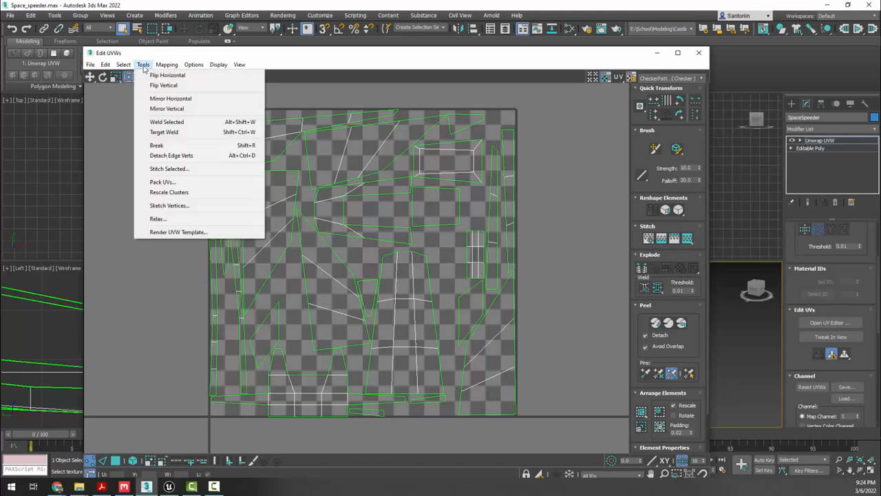
left_click(154, 232)
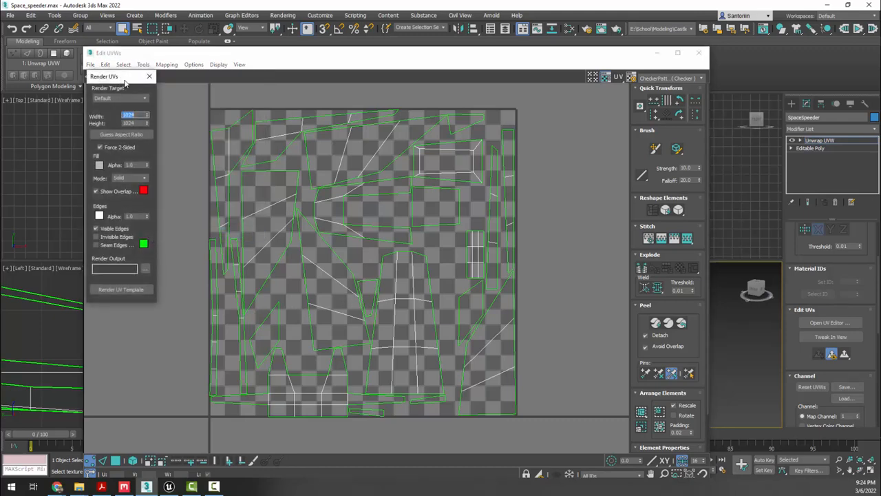
left_click_drag(119, 78, 567, 121)
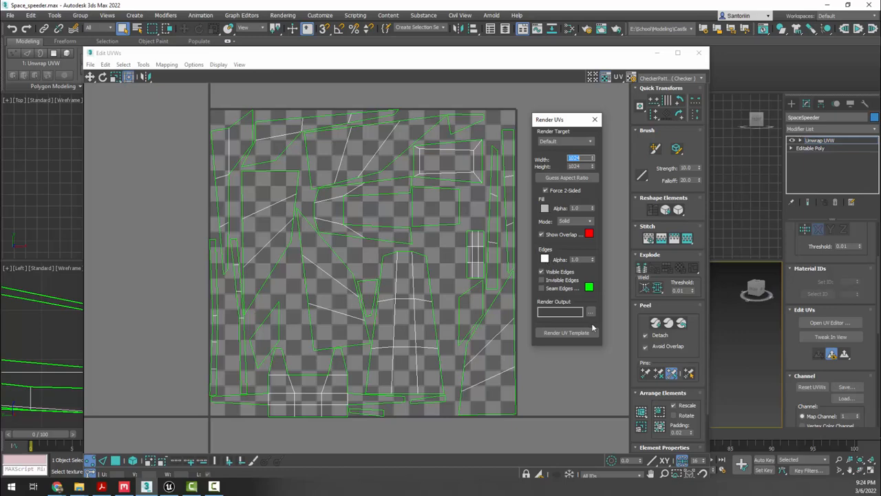
left_click(564, 333)
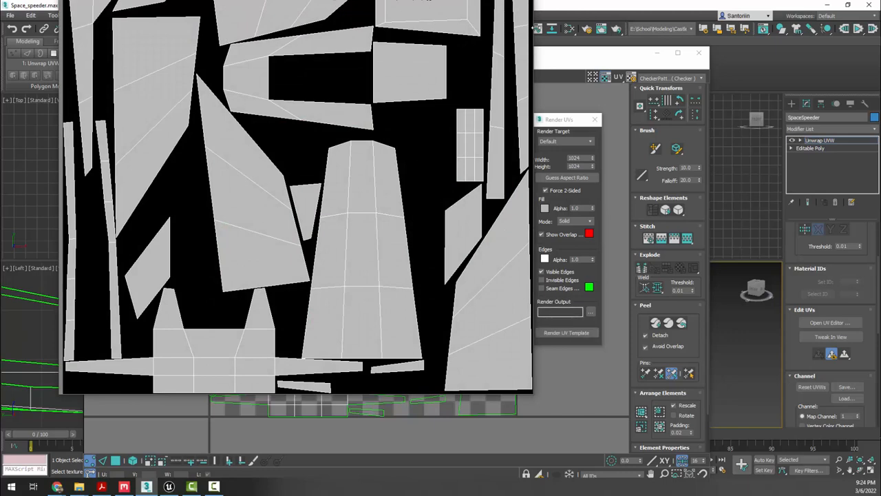
left_click_drag(534, 29, 516, 29)
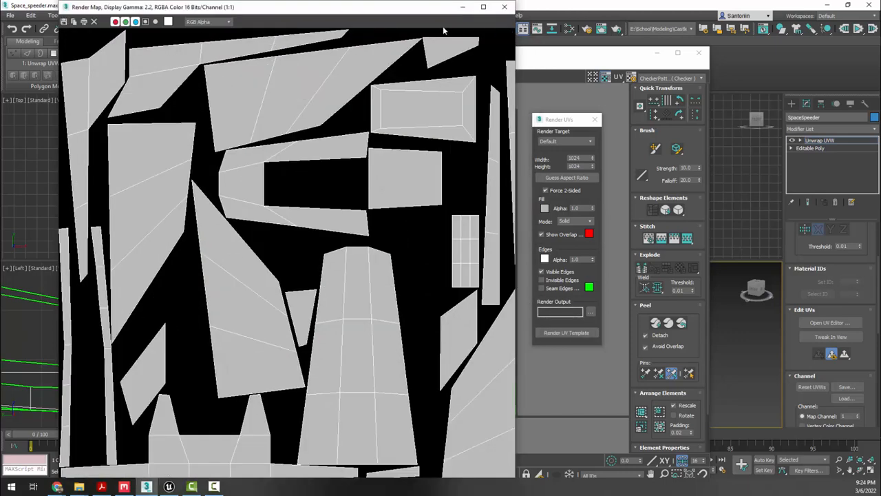
left_click_drag(399, 13, 521, 17)
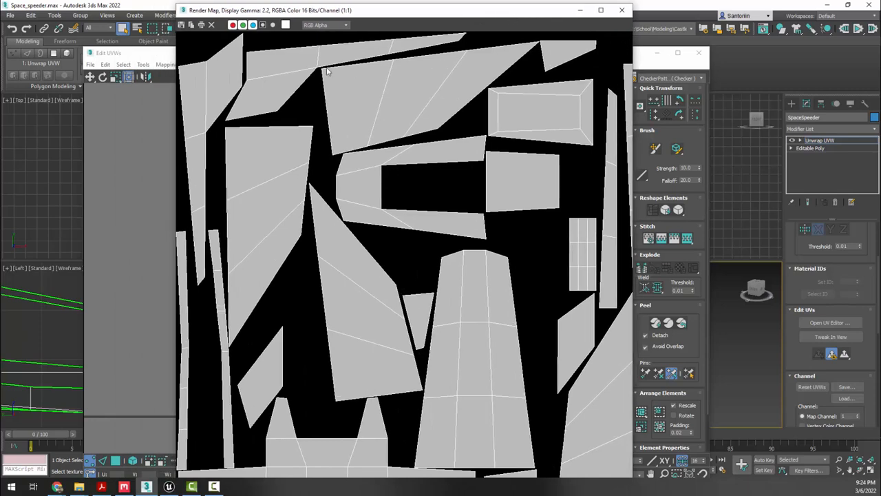
Save the rendered UV map as a JPEG named speed_uv_template in the export folder on the desktop.
left_click(183, 25)
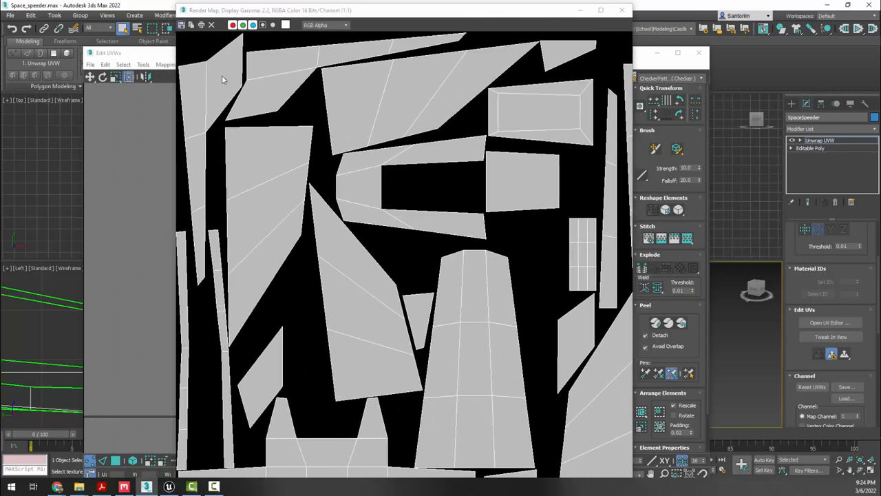
left_click(208, 104)
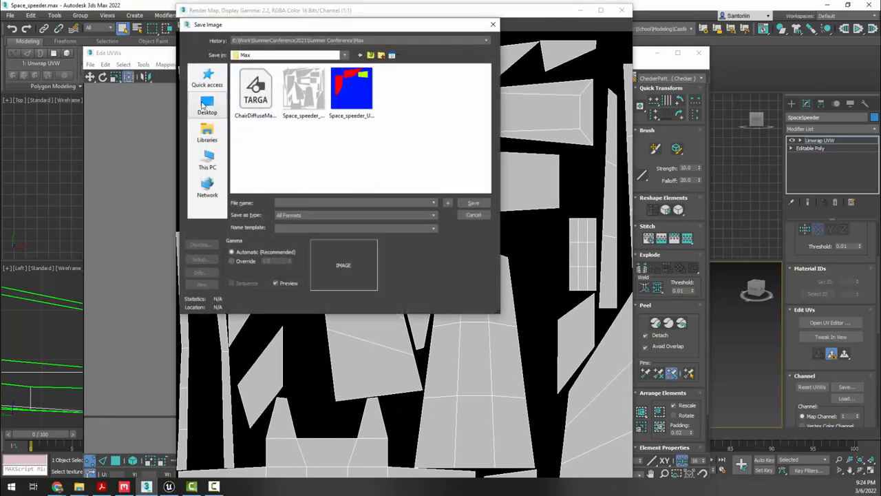
scroll(353, 157, "down", 1)
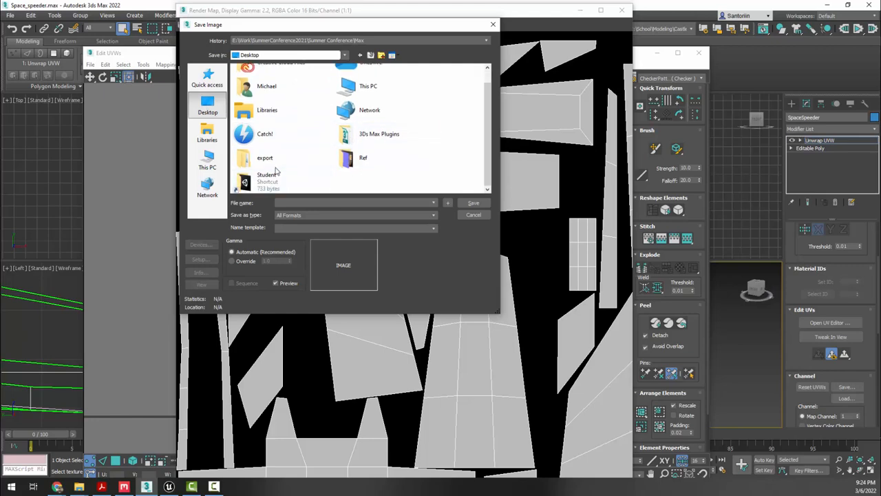
double_click(272, 162)
left_click(298, 214)
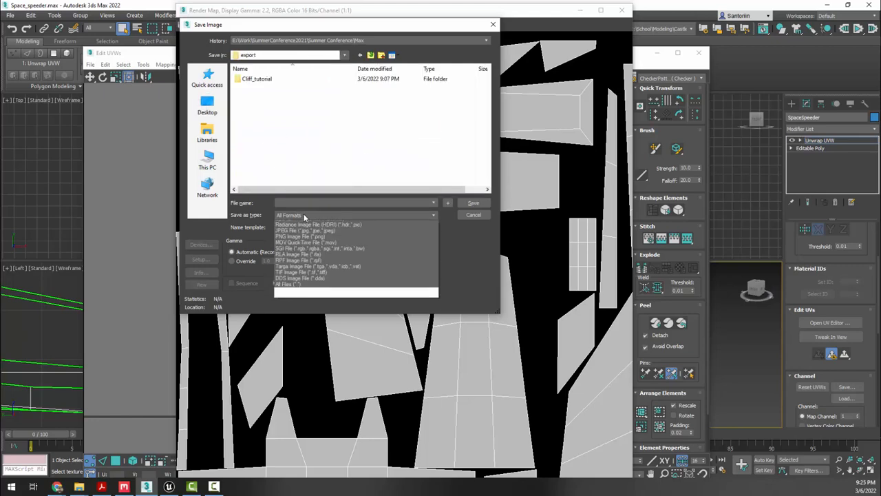
left_click(302, 262)
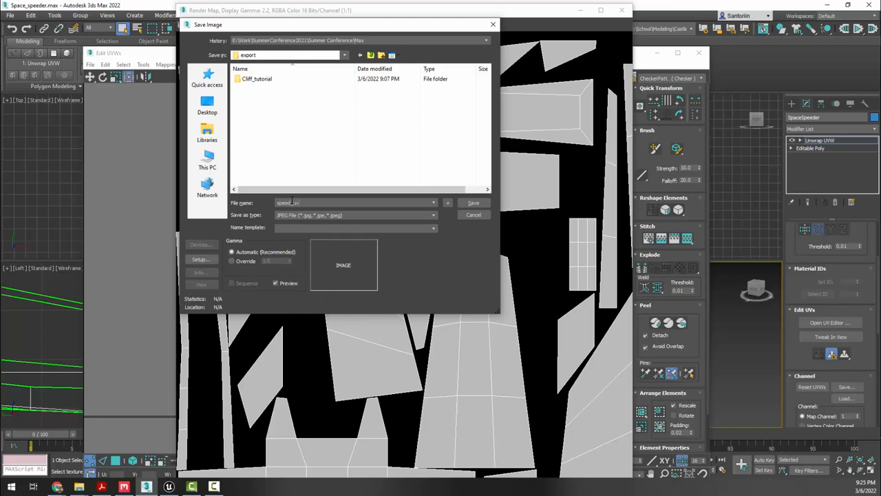
key("Return")
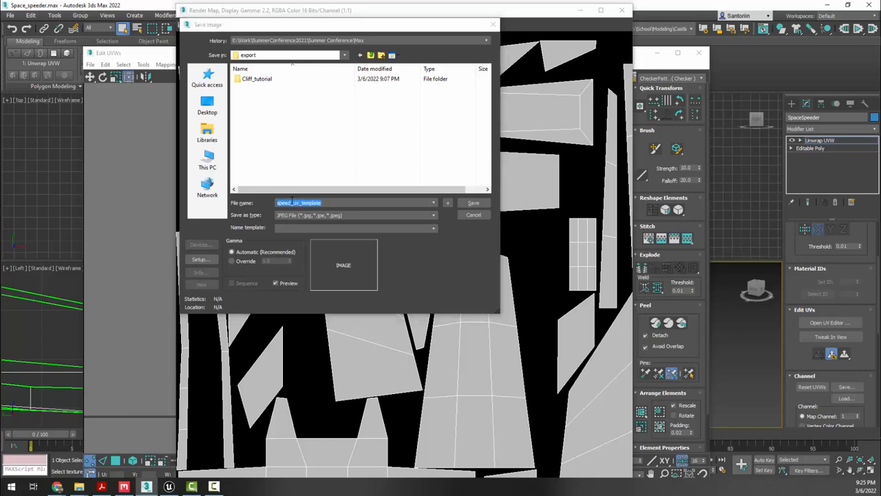
left_click(312, 221)
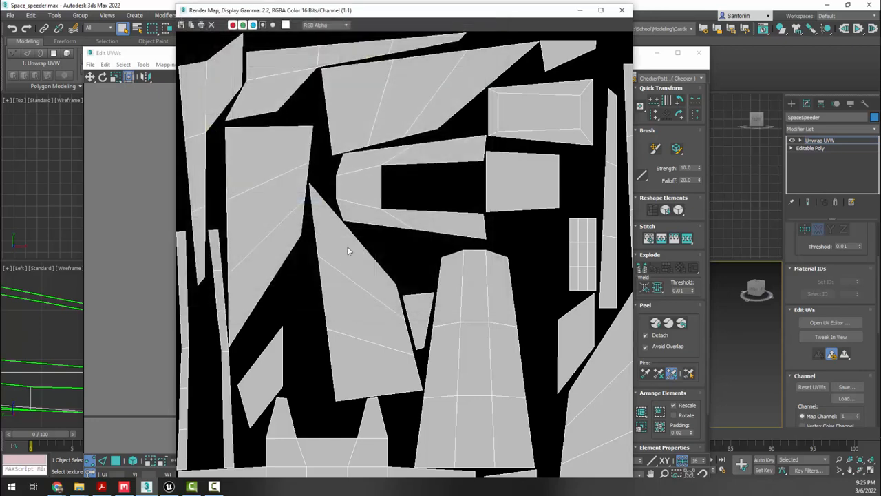
Close the rendered map and the UV editor.
left_click(626, 11)
left_click(698, 52)
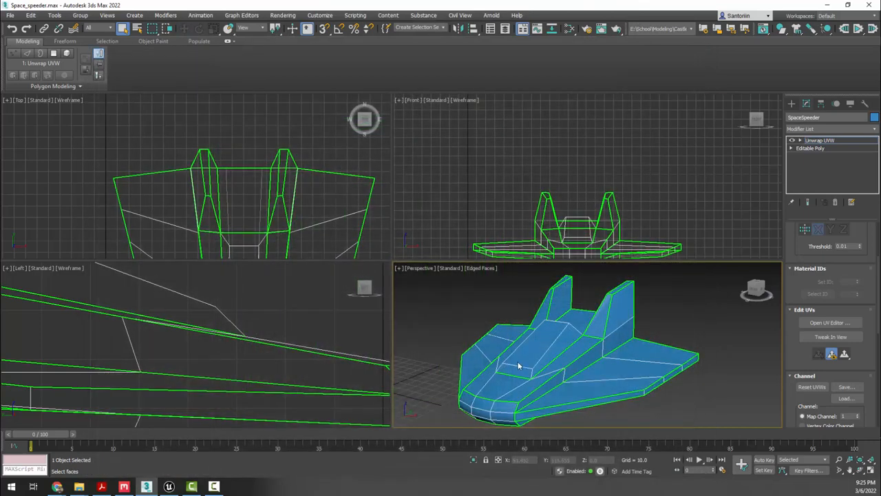
middle_click_drag(520, 366, 535, 349, "alt")
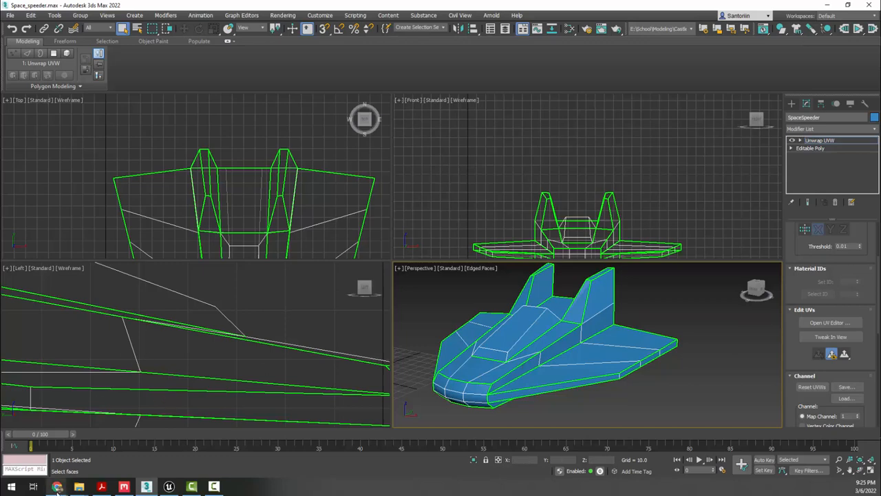
Switch to Photopea in the browser and open speed_uv_template.jpg from the export folder in it.
mouse_move(58, 487)
left_click(139, 446)
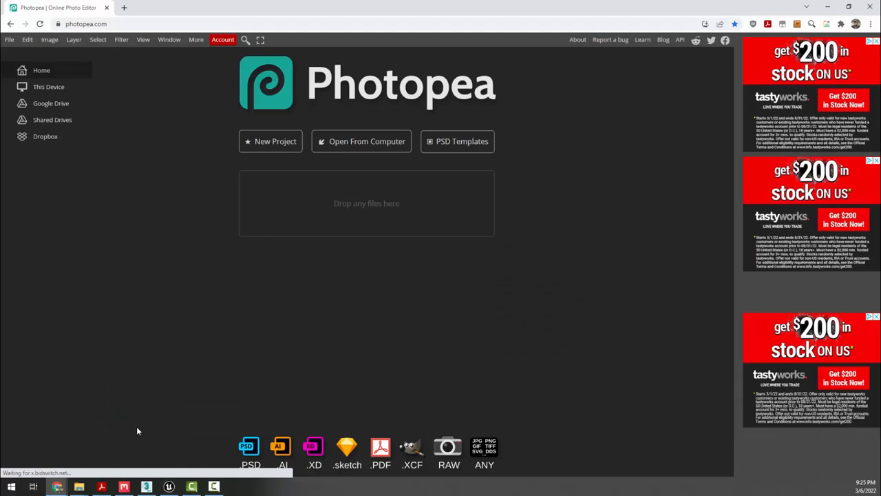
mouse_move(81, 485)
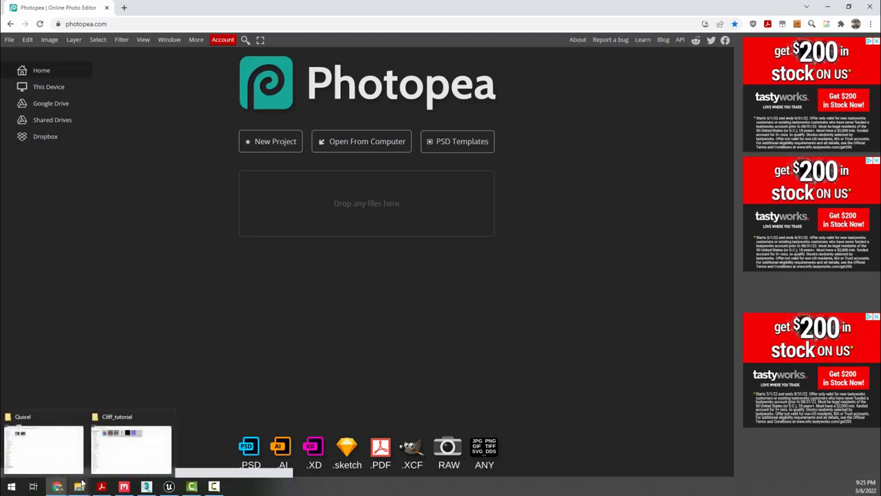
left_click(121, 449)
left_click(342, 143)
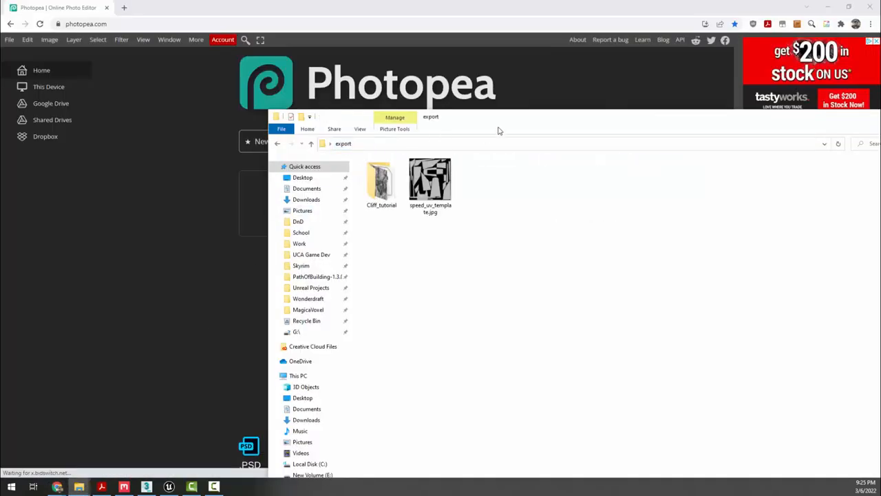
left_click_drag(503, 121, 303, 121)
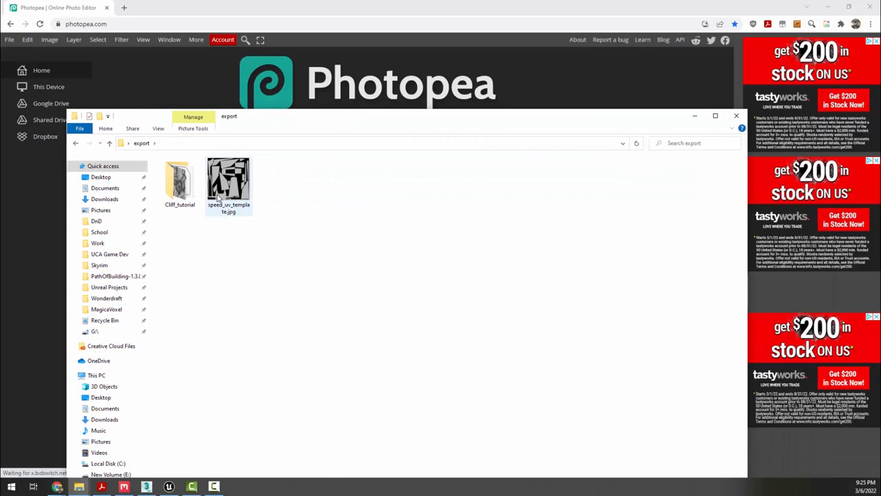
left_click_drag(227, 199, 364, 114)
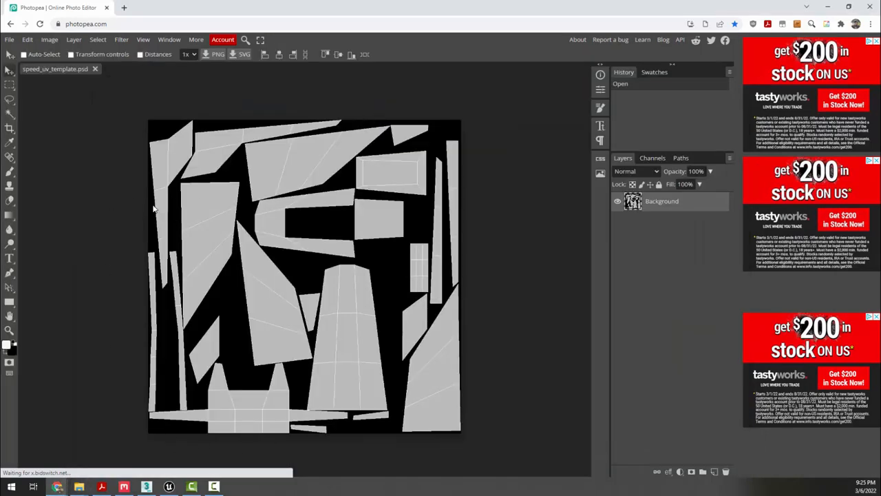
Activate the Polygonal Lasso Select tool and add a new empty layer above the UV template background.
scroll(181, 137, "up", 2)
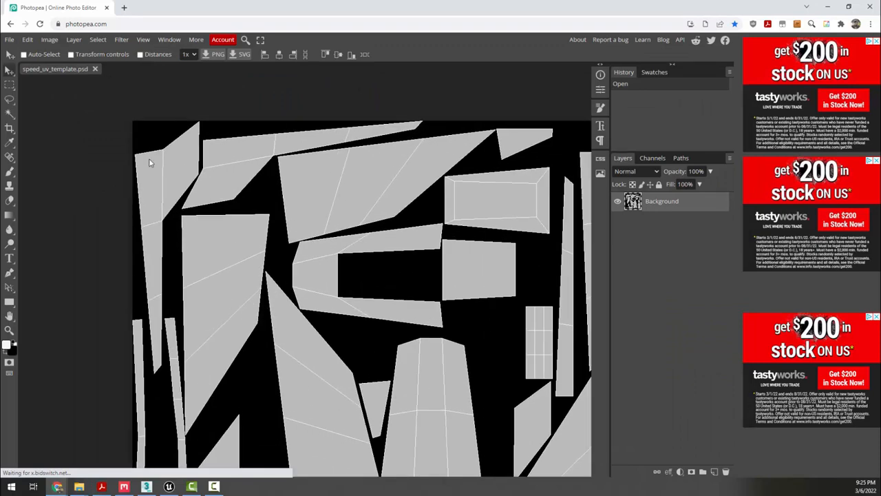
scroll(150, 163, "down", 2)
scroll(330, 141, "up", 1)
scroll(330, 142, "up", 1)
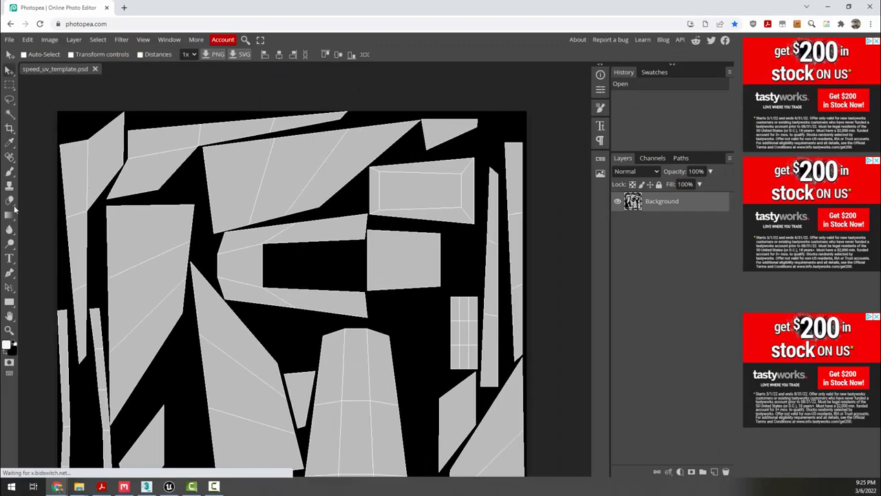
right_click(11, 102)
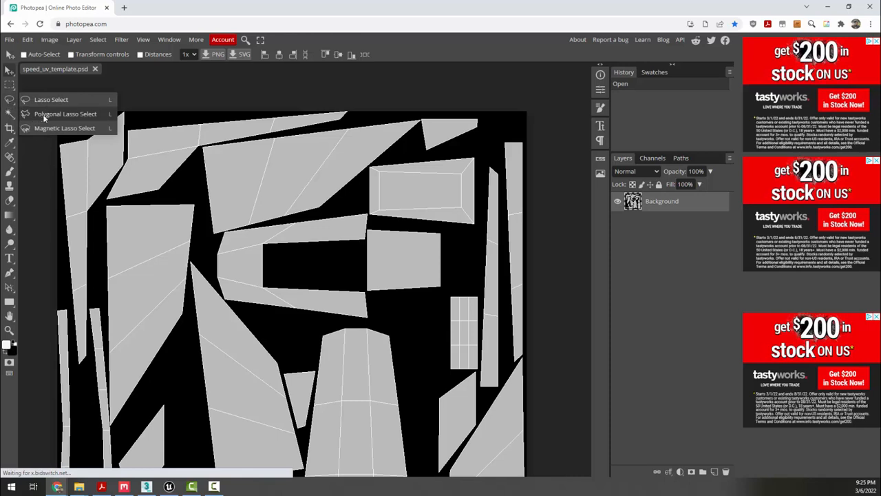
left_click(76, 116)
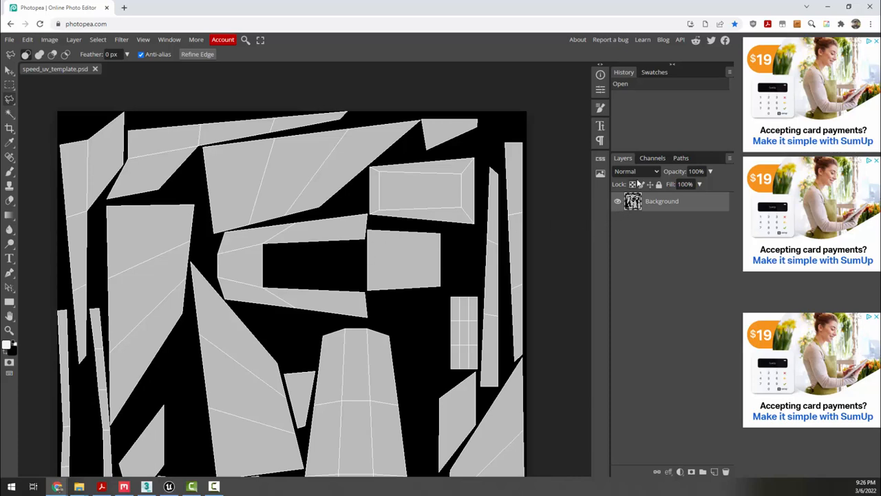
left_click(715, 472)
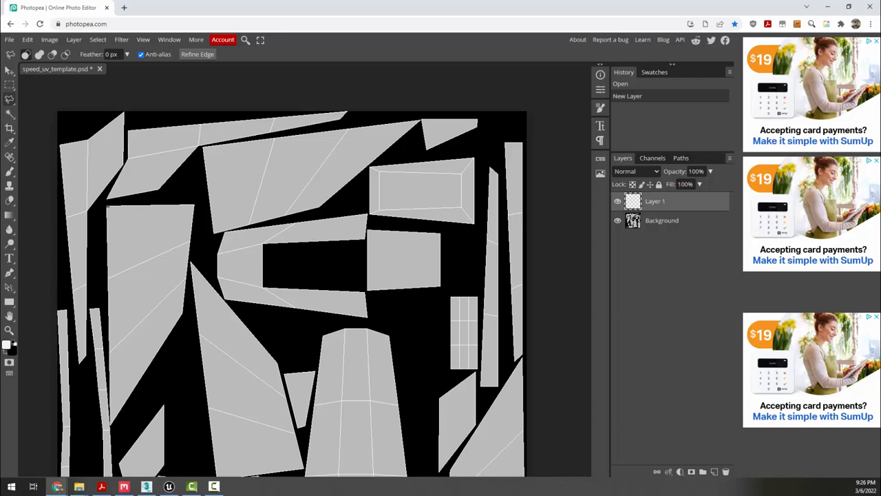
Outline the two large wing islands in the template's upper-left area with one closed polygonal lasso selection.
left_click(105, 204)
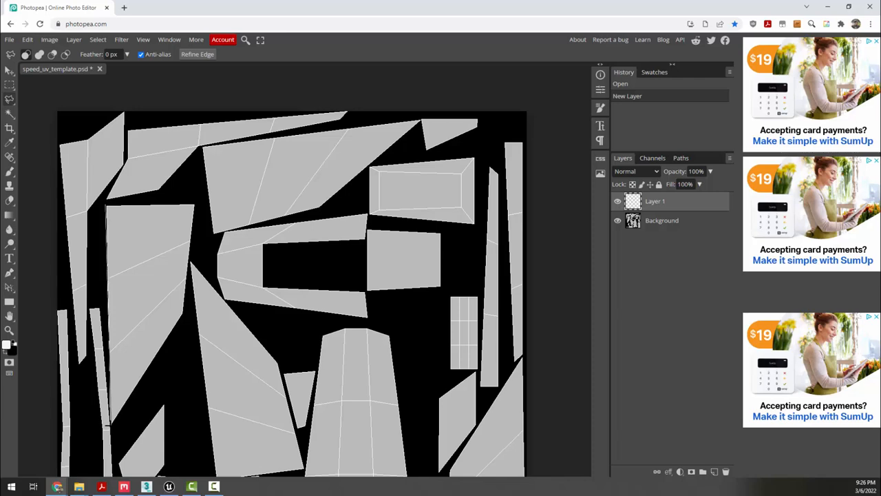
left_click(108, 425)
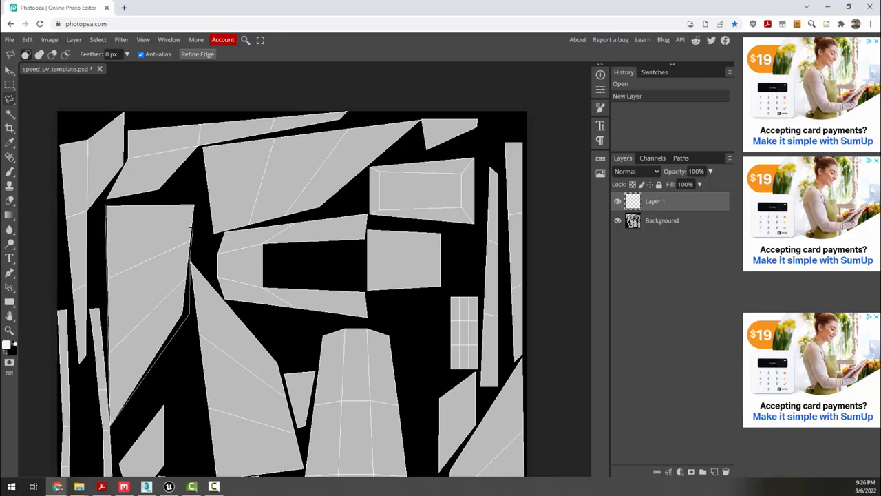
left_click(209, 240)
left_click(224, 231)
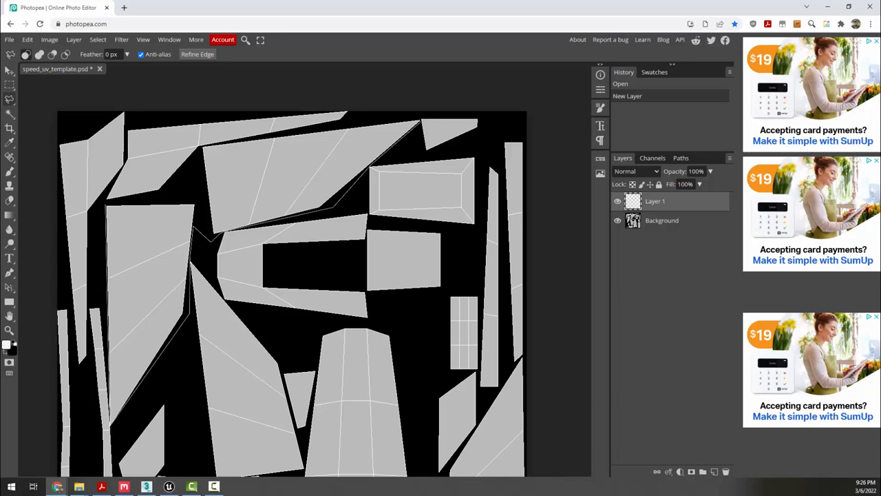
left_click(417, 118)
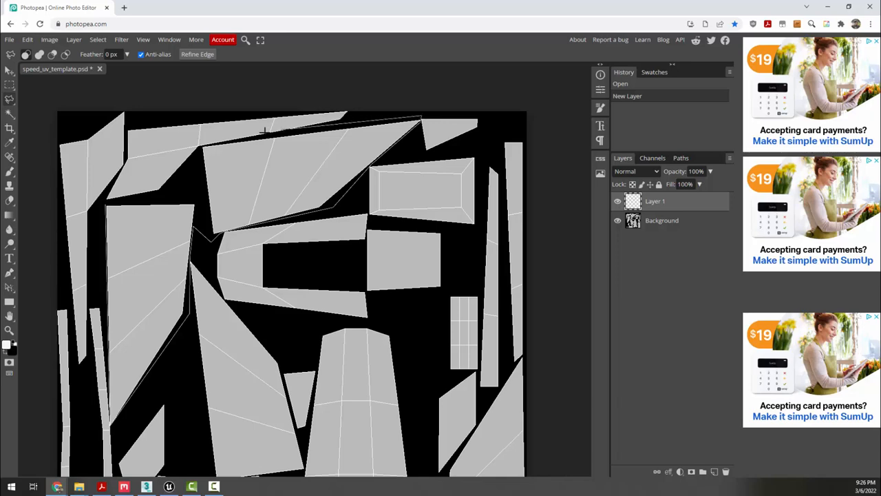
left_click(200, 145)
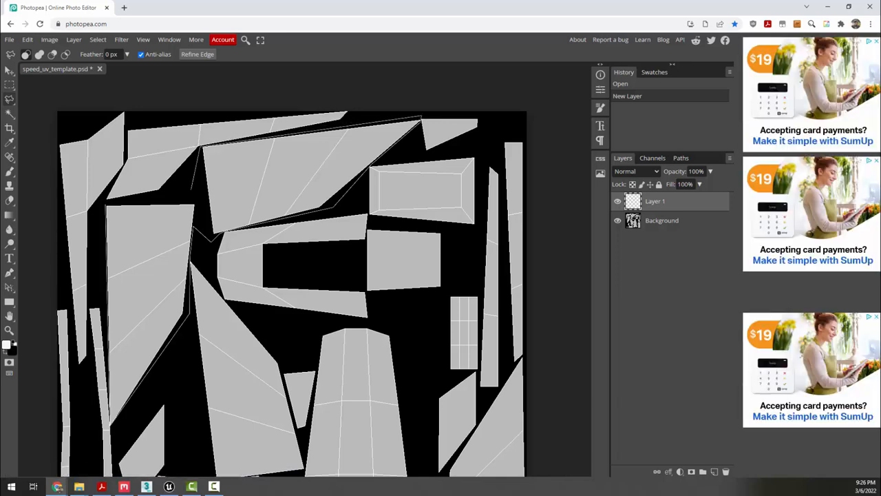
left_click(191, 190)
left_click(106, 205)
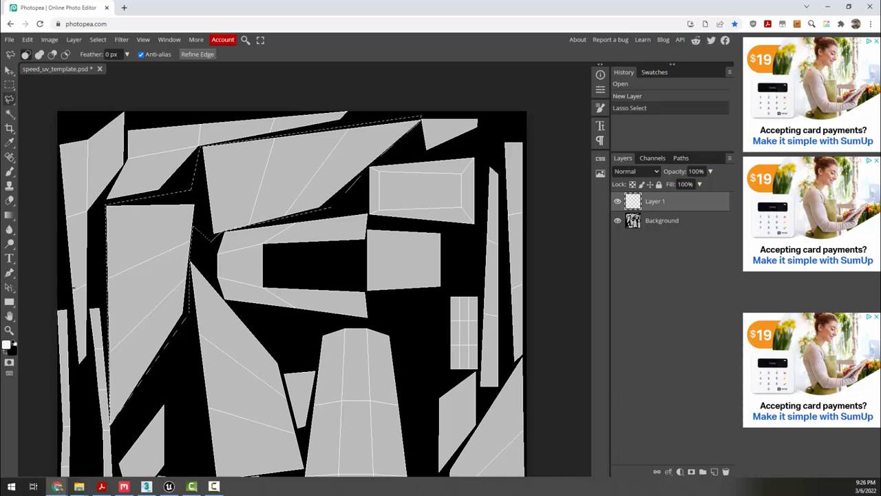
Fill the selected wing area with orange (ff7f00) using the Paint Bucket tool and clear the selection.
mouse_move(11, 216)
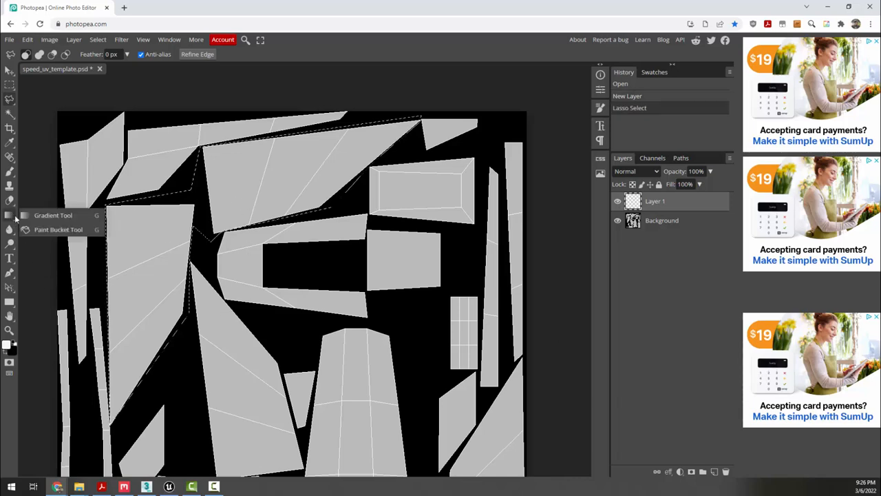
left_click(35, 230)
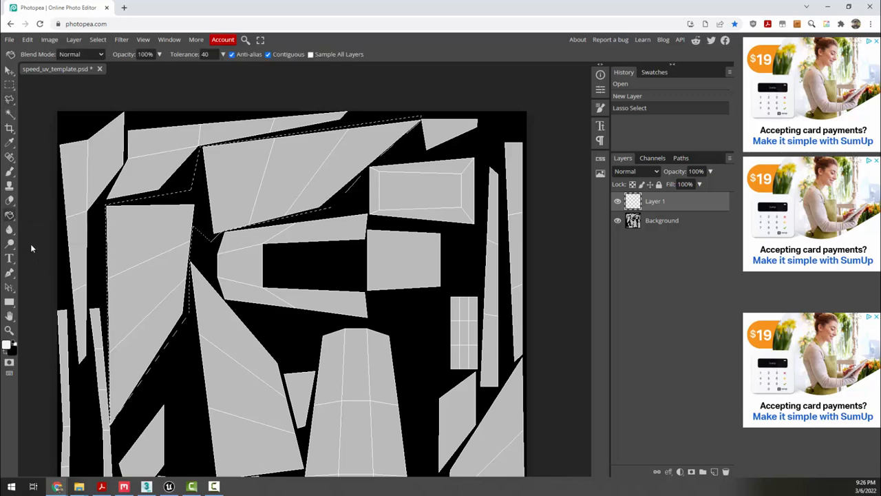
left_click(6, 345)
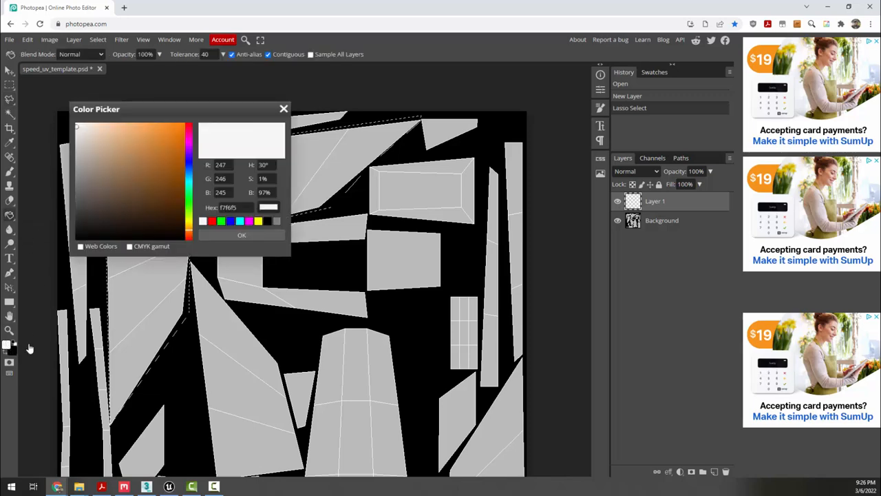
left_click(168, 150)
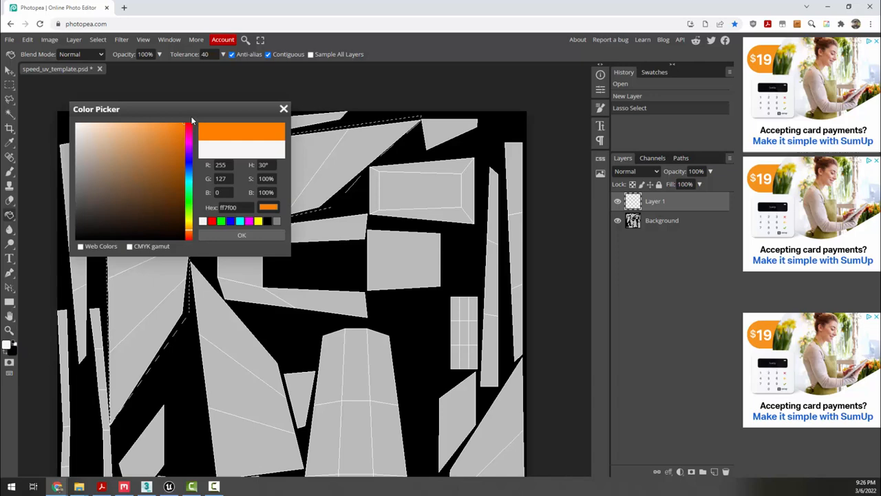
left_click(241, 235)
left_click(219, 188)
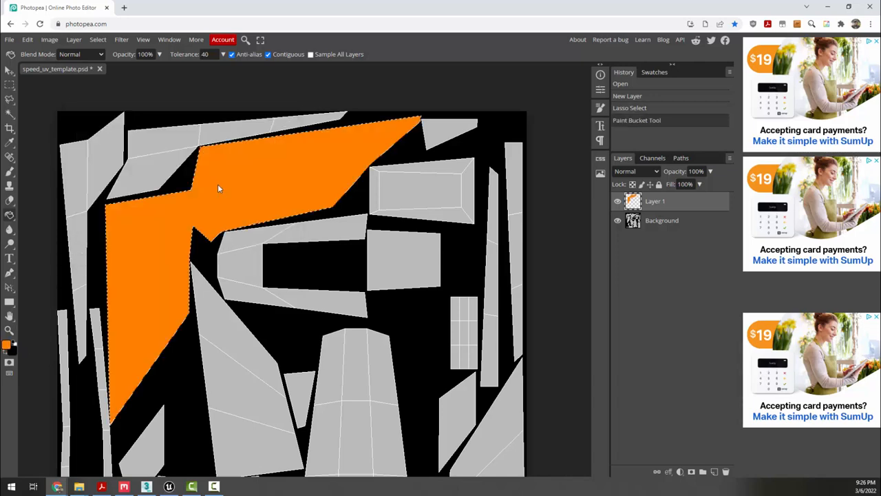
left_click(13, 85)
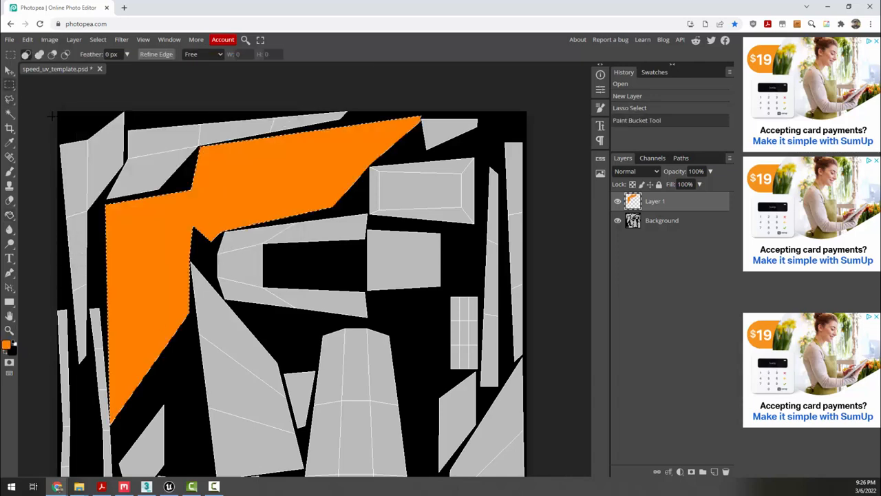
left_click(53, 116)
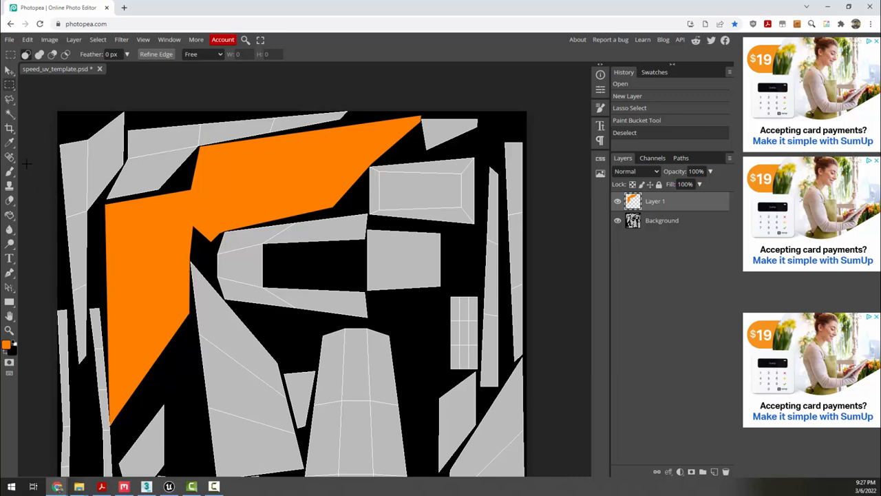
Outline the framed rectangular island beside the orange area with a closed polygonal lasso selection.
left_click(10, 100)
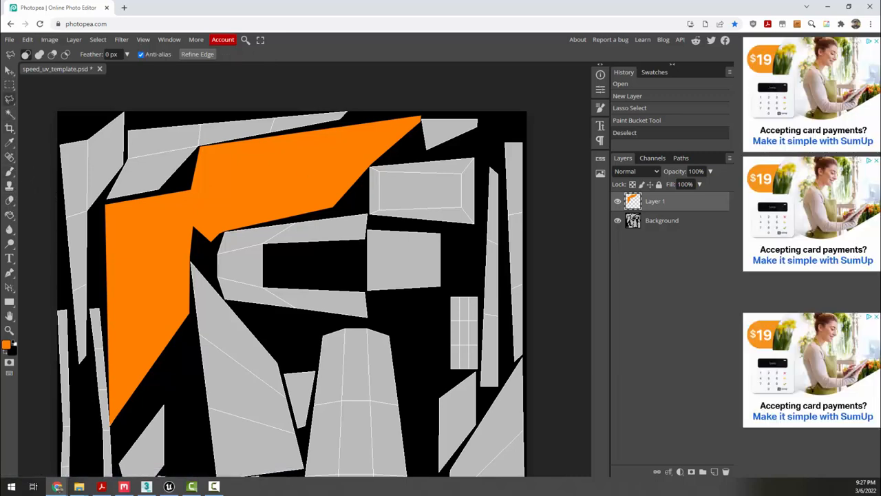
left_click(369, 165)
left_click(369, 216)
left_click(480, 232)
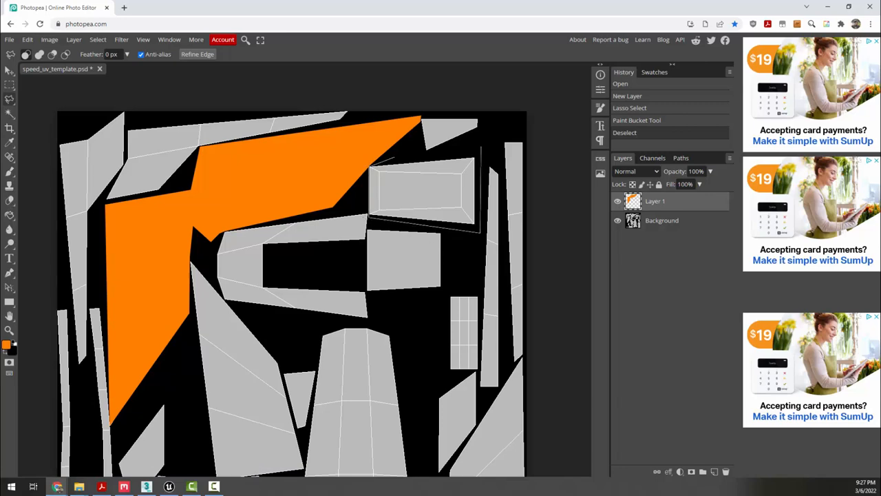
left_click(482, 142)
left_click(391, 157)
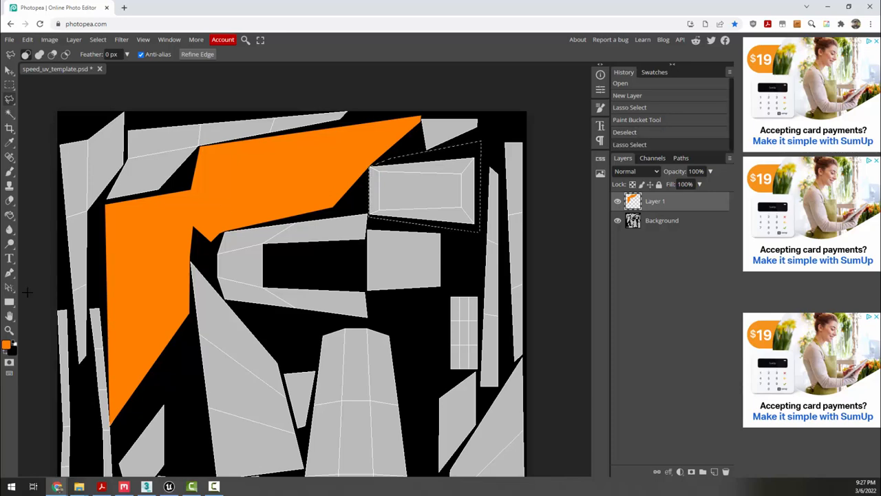
Fill the selected rectangular island with blue (2500ff) using the Paint Bucket tool and clear the selection.
left_click(6, 345)
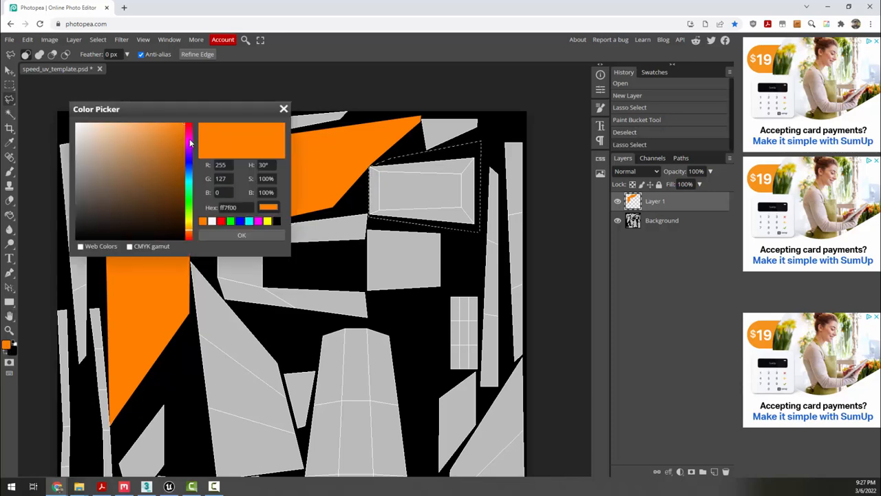
left_click_drag(191, 143, 186, 151)
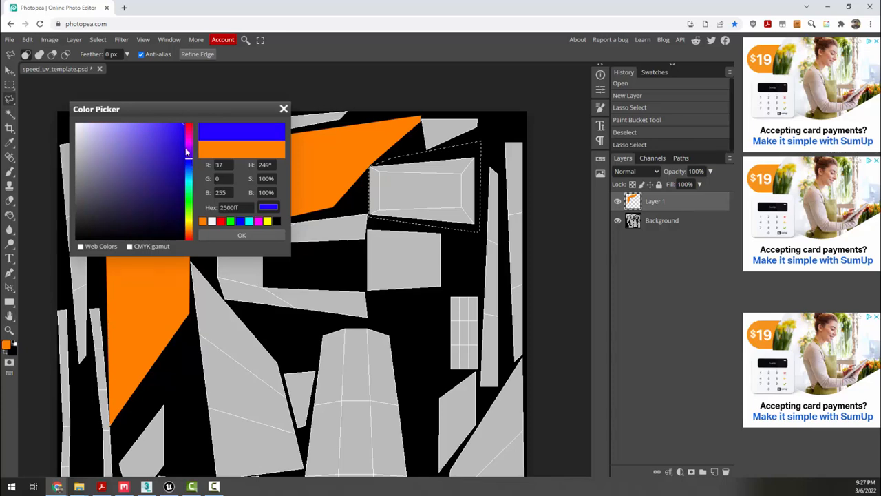
left_click(248, 234)
left_click(417, 185)
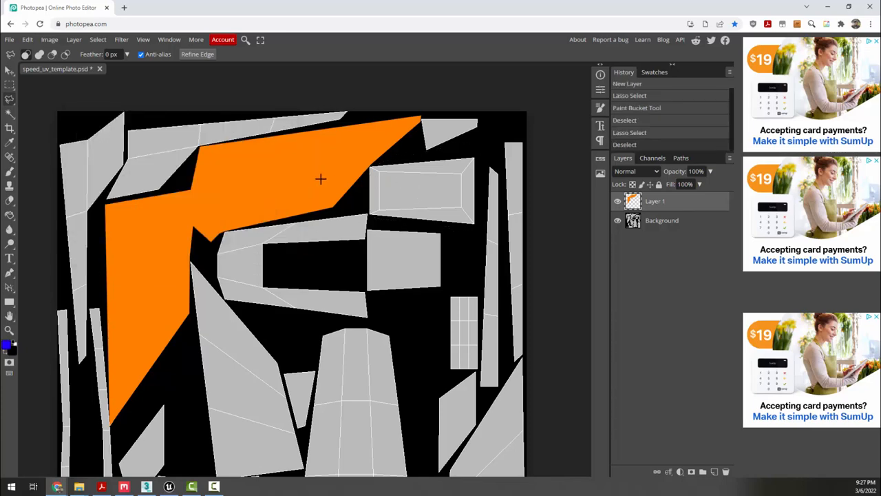
key("ctrl+z")
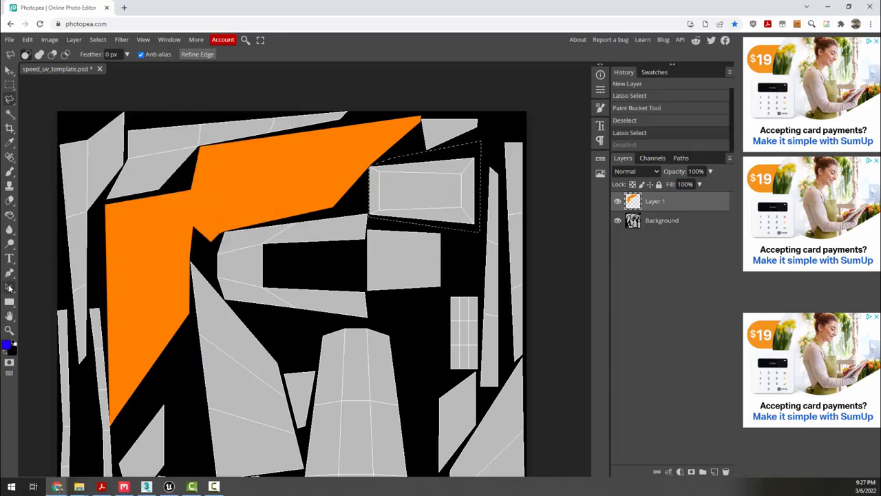
left_click(10, 214)
left_click(424, 191)
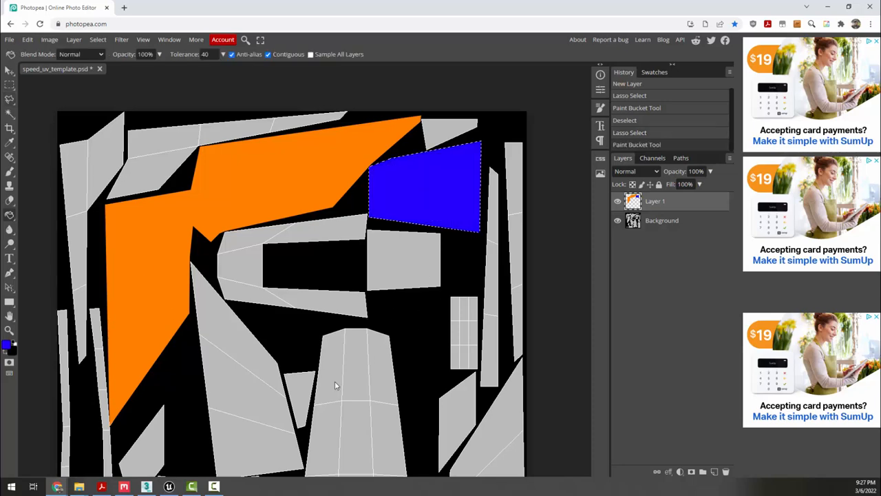
scroll(290, 306, "down", 5)
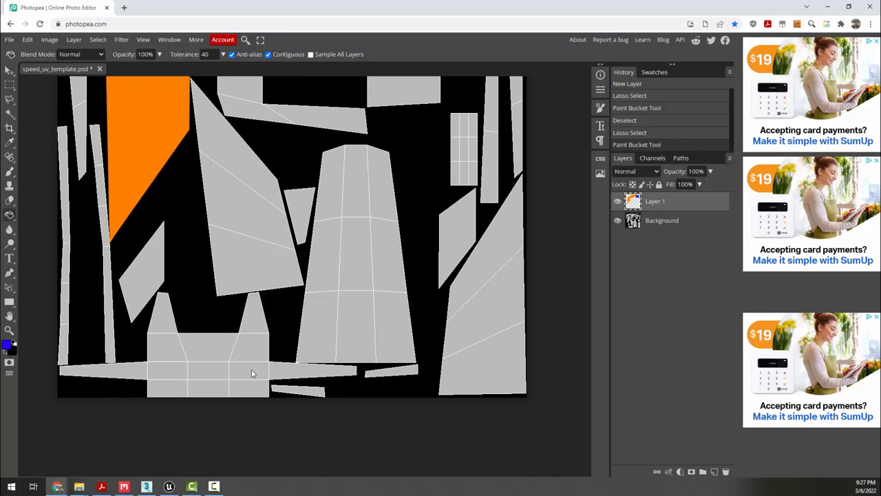
scroll(265, 345, "up", 5)
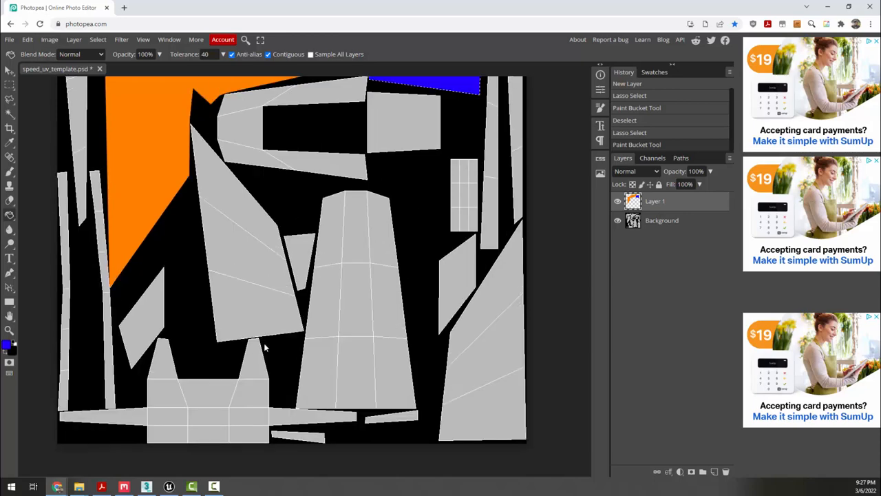
left_click(9, 84)
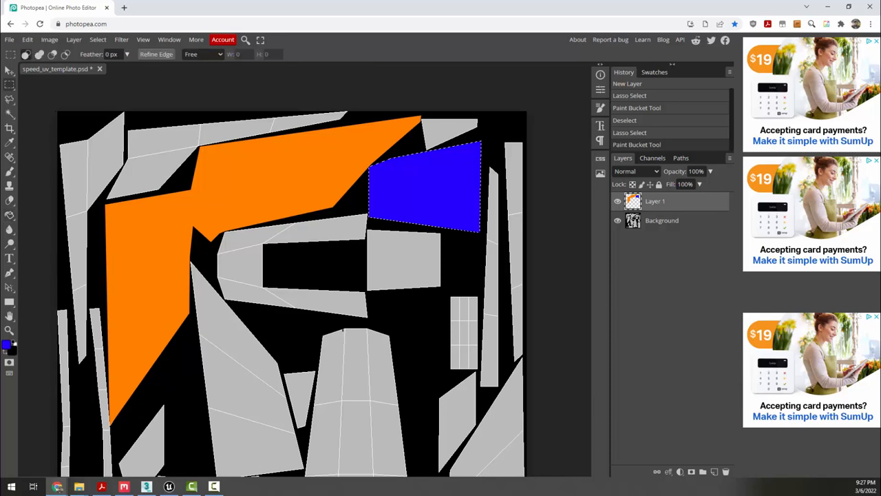
left_click(349, 294)
scroll(335, 298, "down", 1)
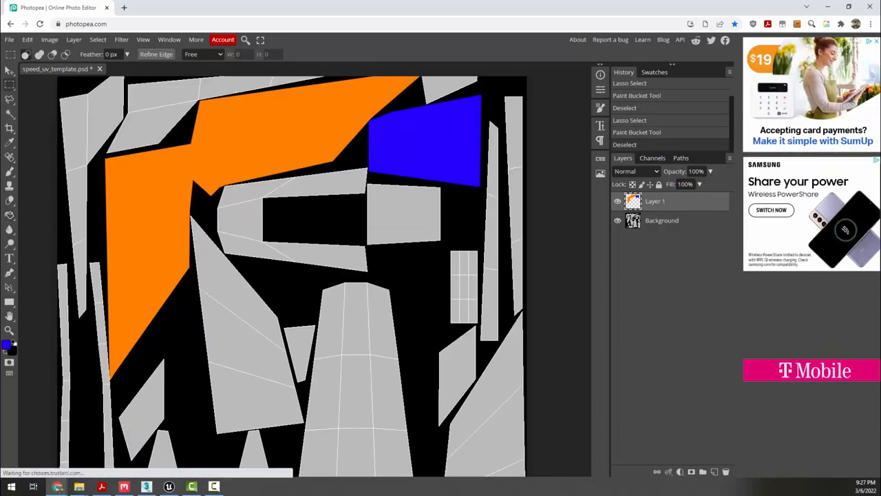
Fill all the remaining unpainted area of Layer 1 with bright green (77ff00) using the Paint Bucket tool.
left_click(6, 344)
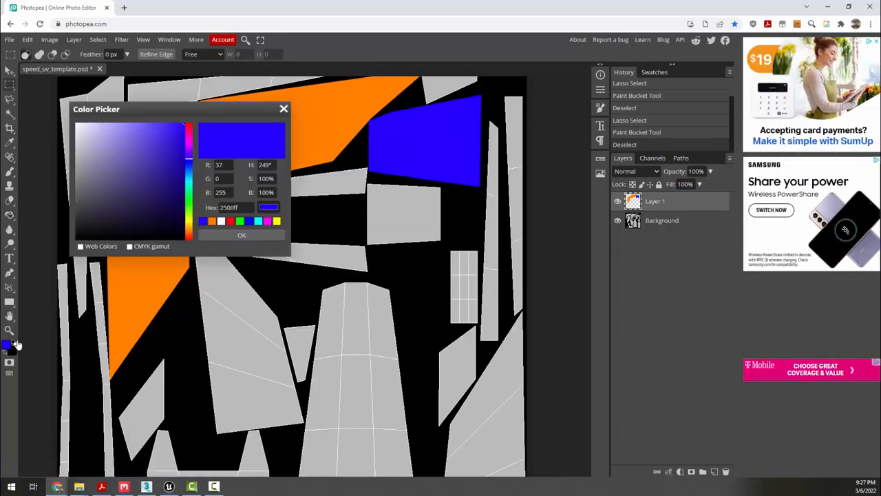
mouse_move(191, 207)
left_mouse_down()
mouse_move(192, 224)
mouse_move(193, 213)
left_mouse_up()
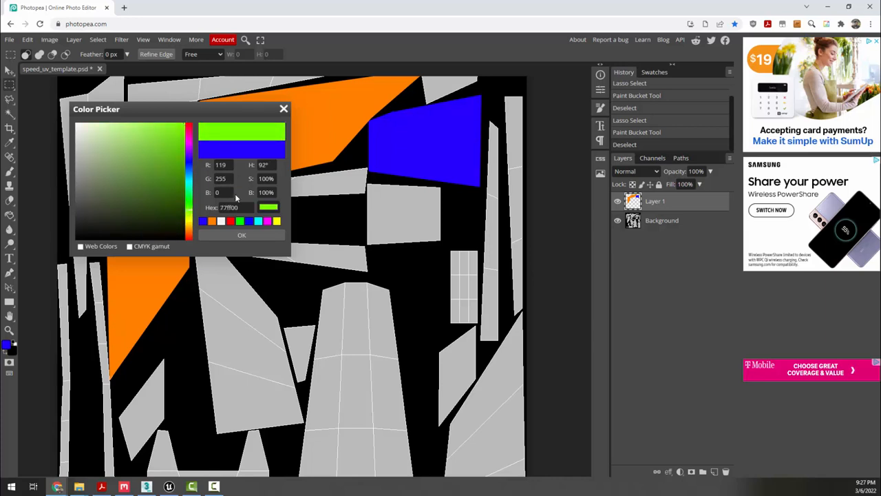
left_click(241, 234)
left_click(10, 214)
left_click(390, 330)
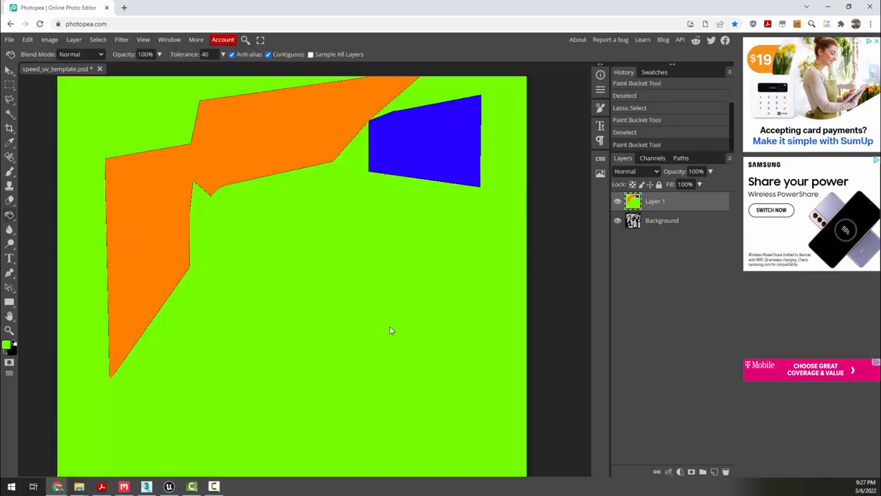
scroll(495, 299, "up", 2)
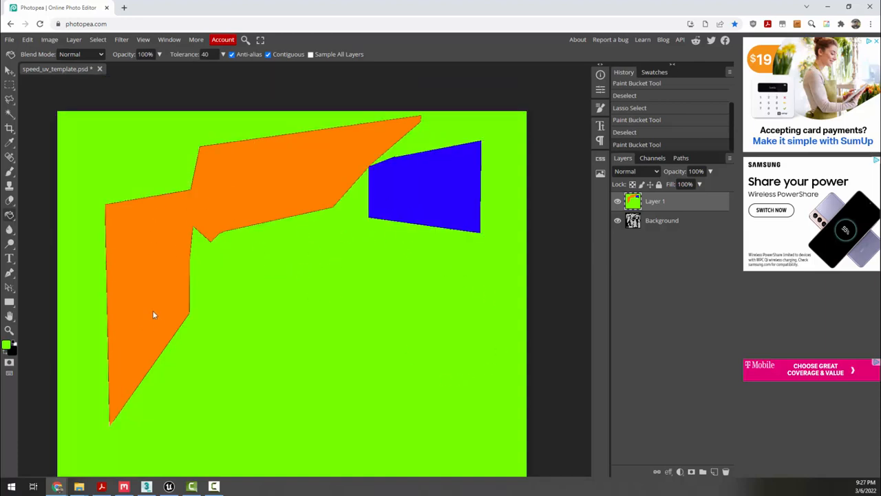
scroll(173, 287, "down", 2)
scroll(384, 278, "up", 2)
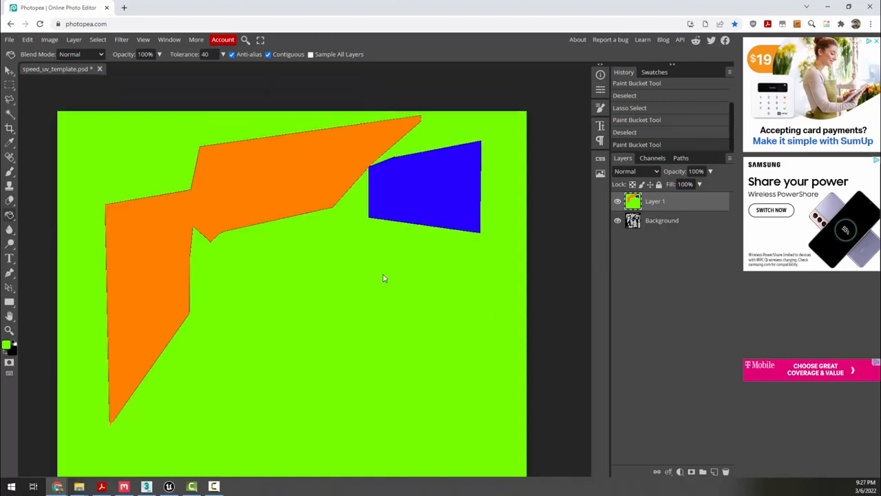
Export the painted image as a JPG and choose the export folder on the desktop as its save location.
left_click(10, 39)
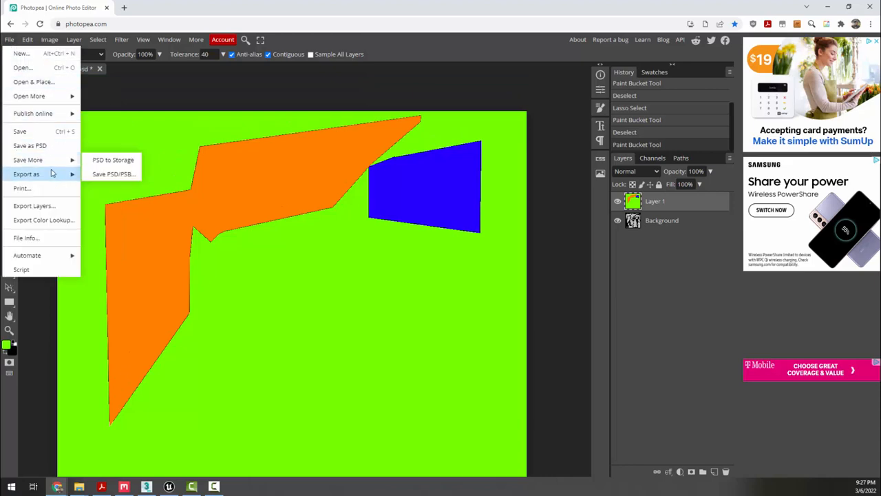
mouse_move(53, 174)
left_click(122, 189)
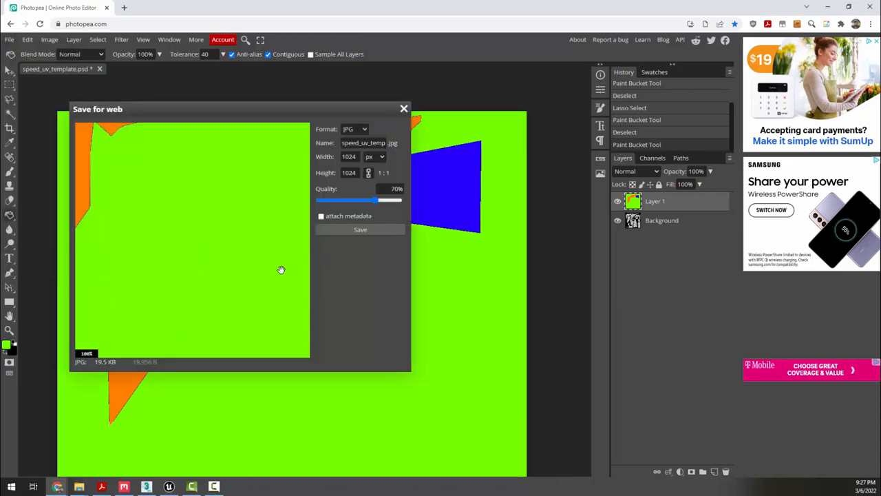
left_click(360, 229)
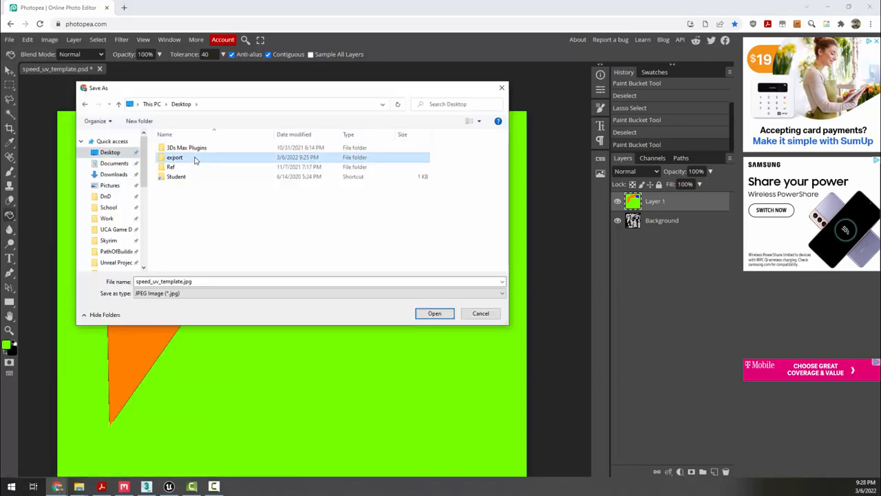
double_click(192, 156)
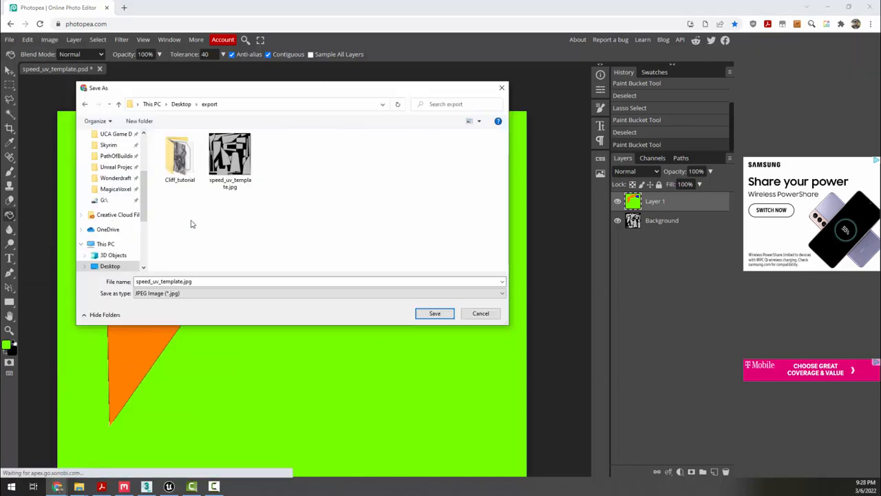
Save the exported JPG in the export folder under the name speed_uv_matid.jpg.
left_click(183, 281)
left_click(181, 281)
left_click_drag(183, 281, 160, 274)
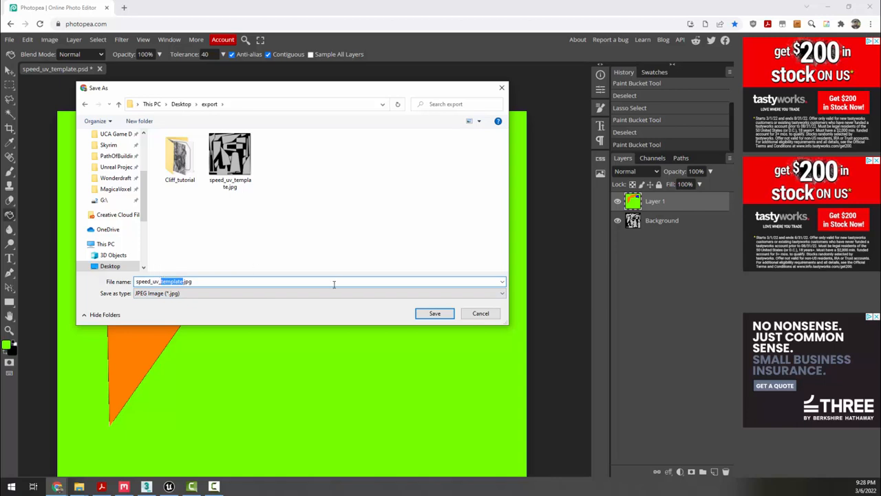
type("mat")
key("Return")
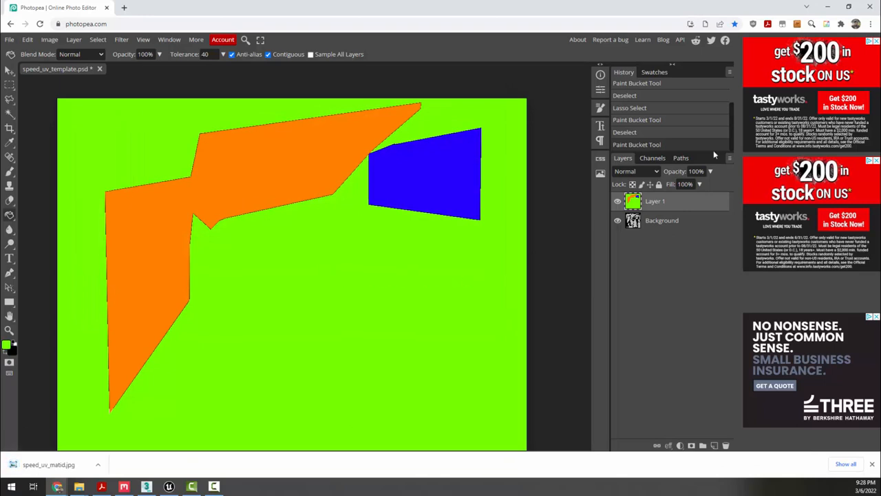
Switch from the browser to Quixel Mixer, minimizing the windows in front of it.
left_click(827, 7)
left_click(695, 116)
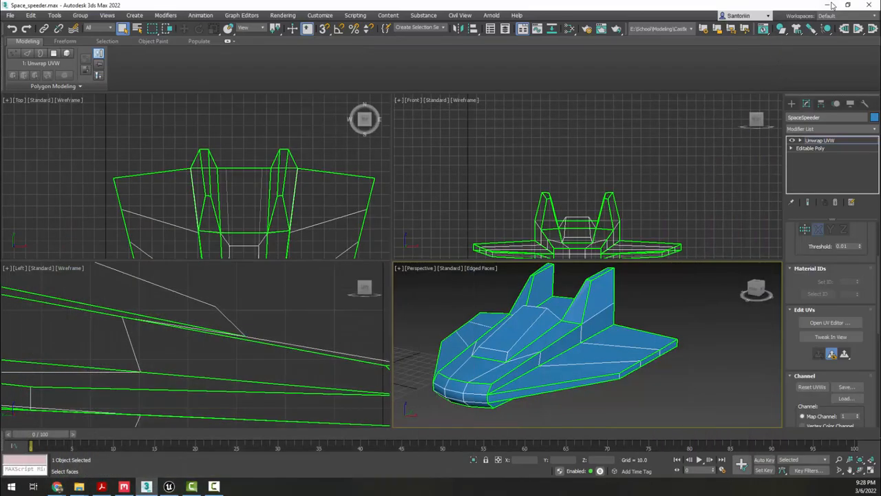
left_click(827, 6)
middle_click_drag(360, 303, 409, 240)
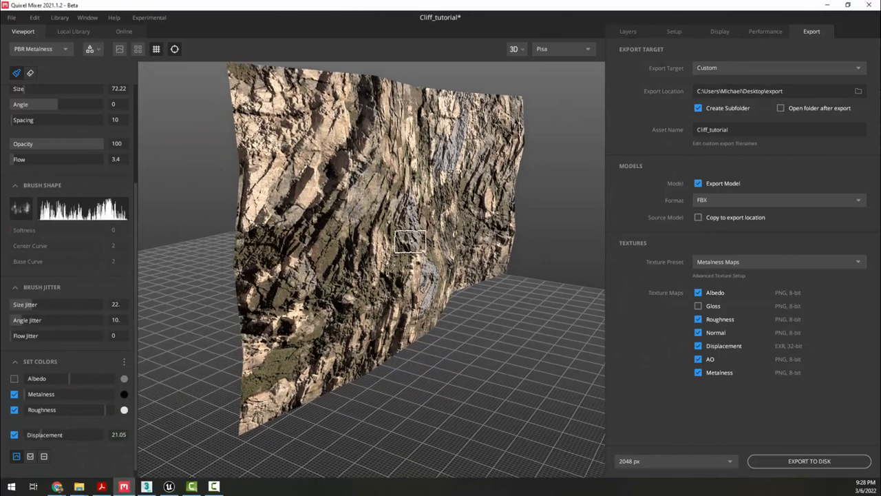
left_click_drag(475, 344, 479, 317, "alt")
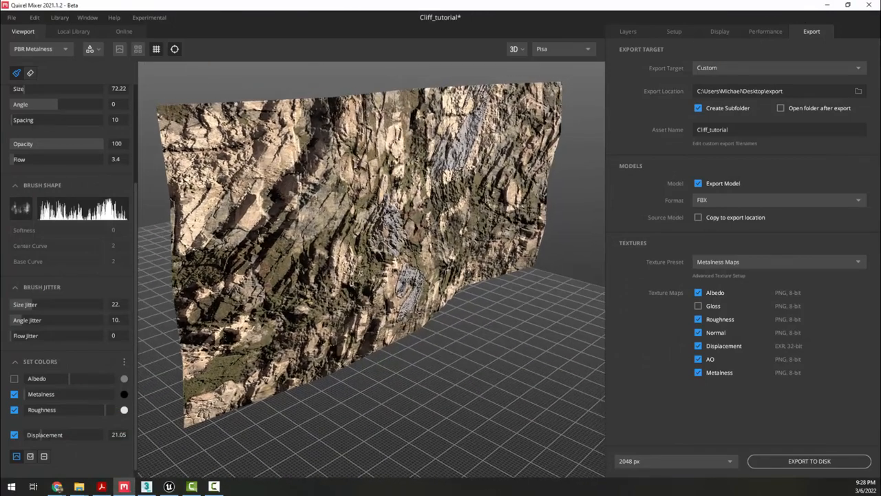
Create a new mix named Speeder and save the changes to the Cliff_tutorial mix.
left_click(12, 18)
left_click(28, 32)
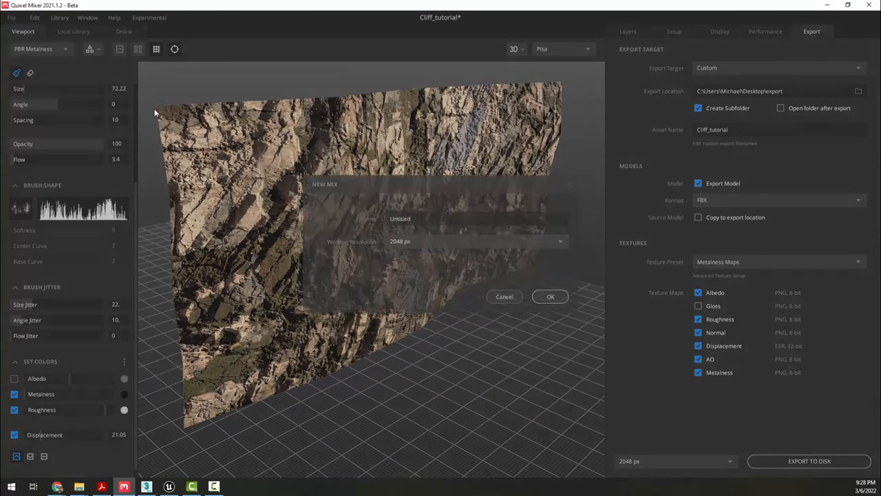
left_click_drag(419, 218, 325, 218)
type("Spe")
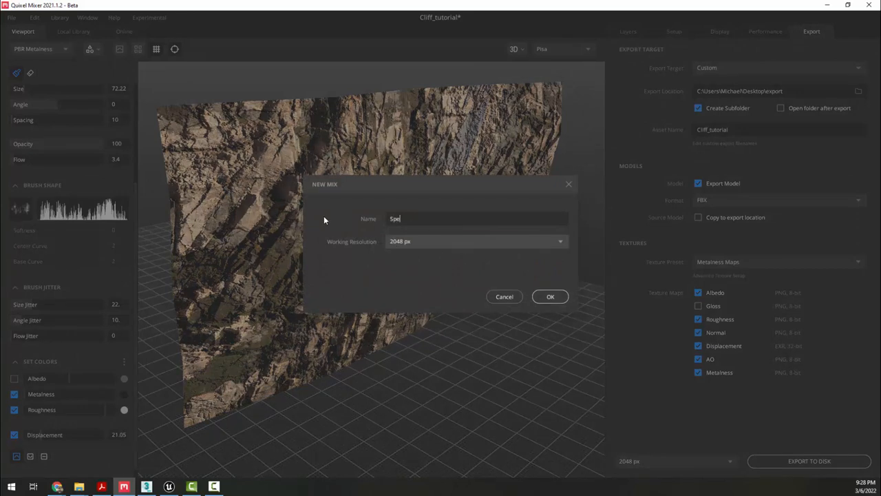
type("edy")
key("Return")
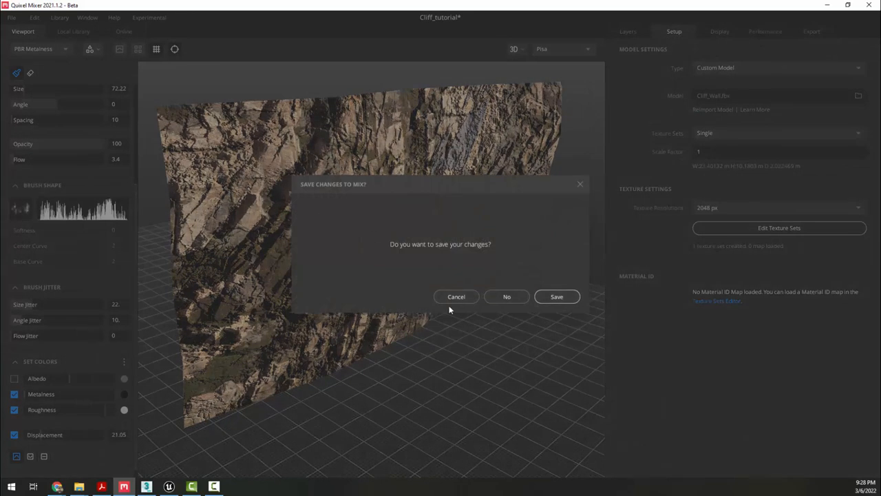
left_click(549, 297)
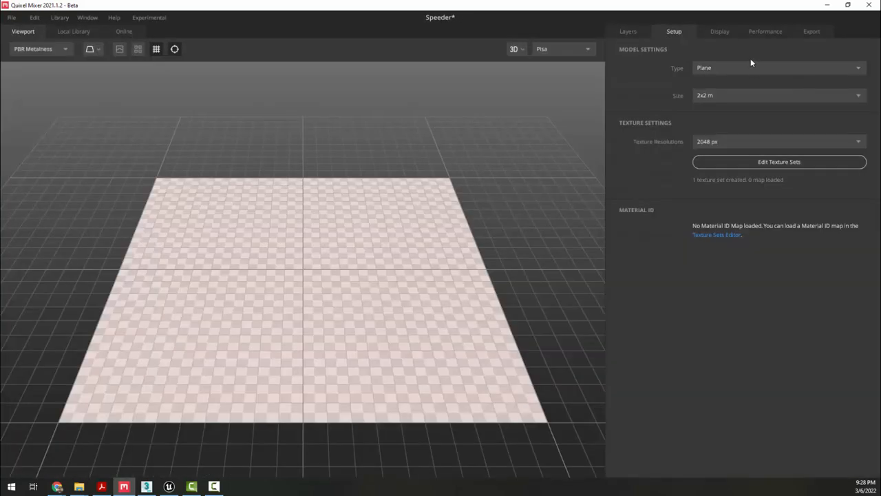
Set the mix's model type to Custom Model and load SpaceSpeeder.fbx.
left_click(748, 69)
left_click(733, 112)
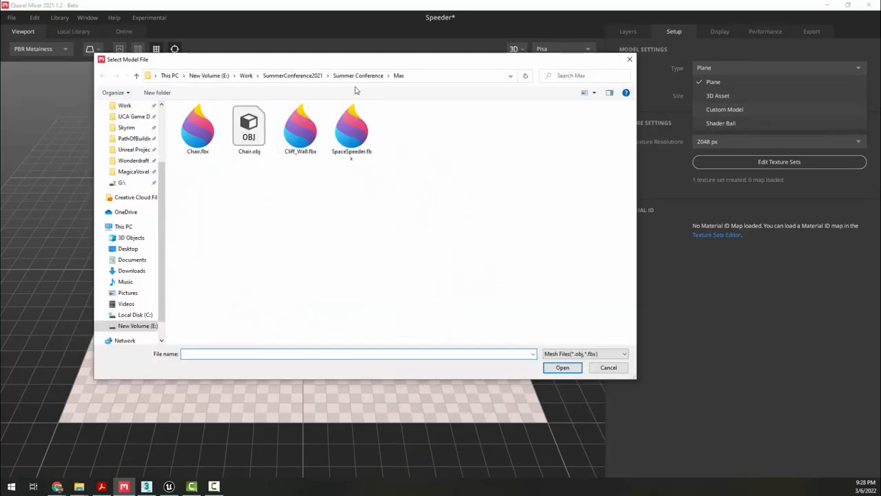
left_click(352, 127)
left_click(561, 368)
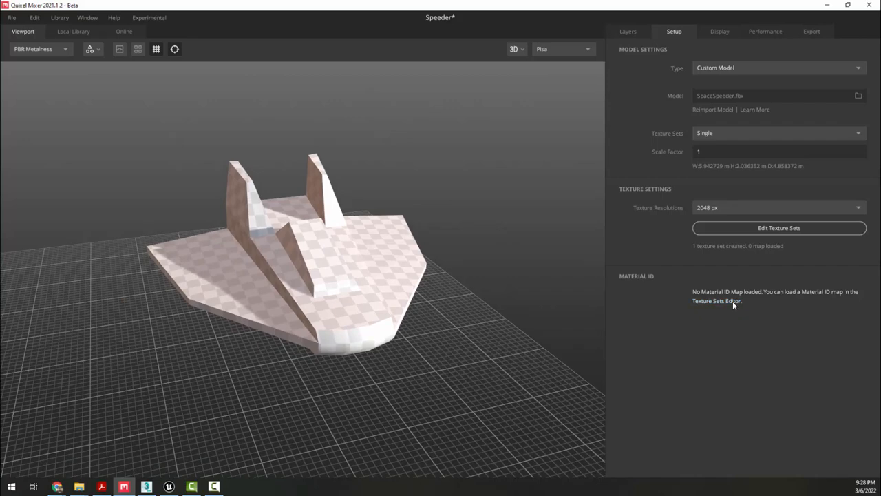
Load speed_uv_matid.jpg from the desktop's export folder as the Material ID map of Texture Set 1.
left_click(710, 301)
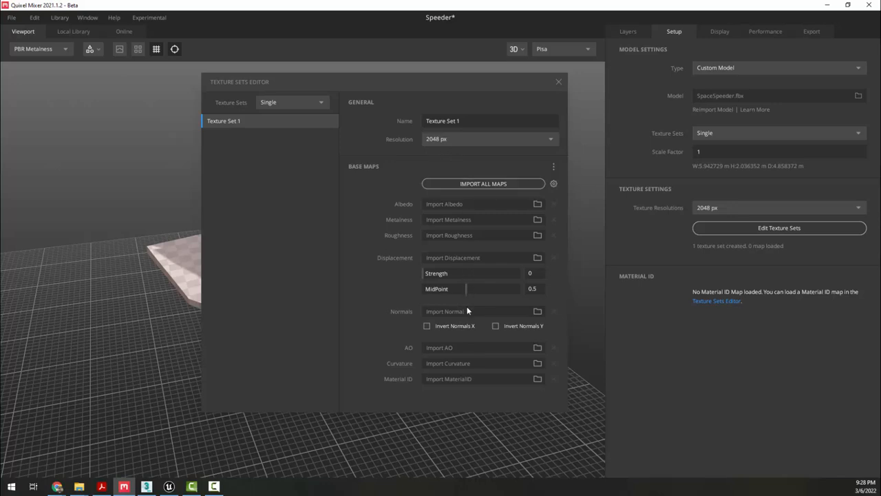
left_click(537, 379)
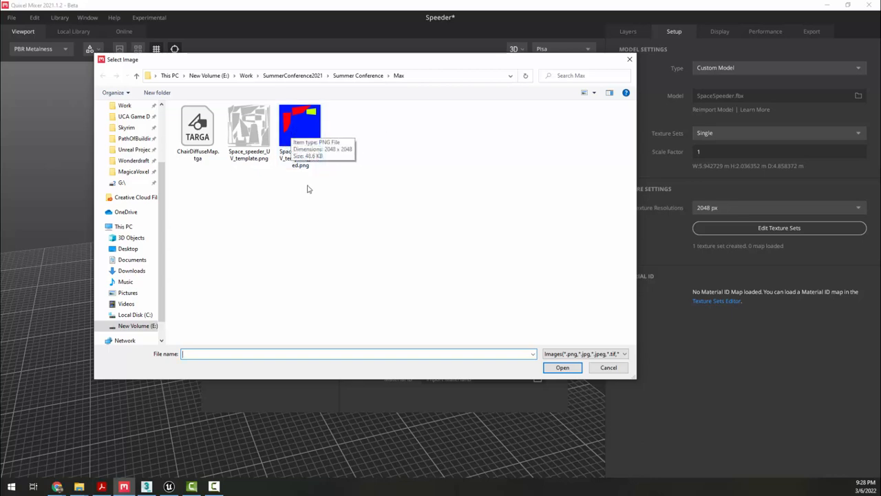
left_click(300, 132)
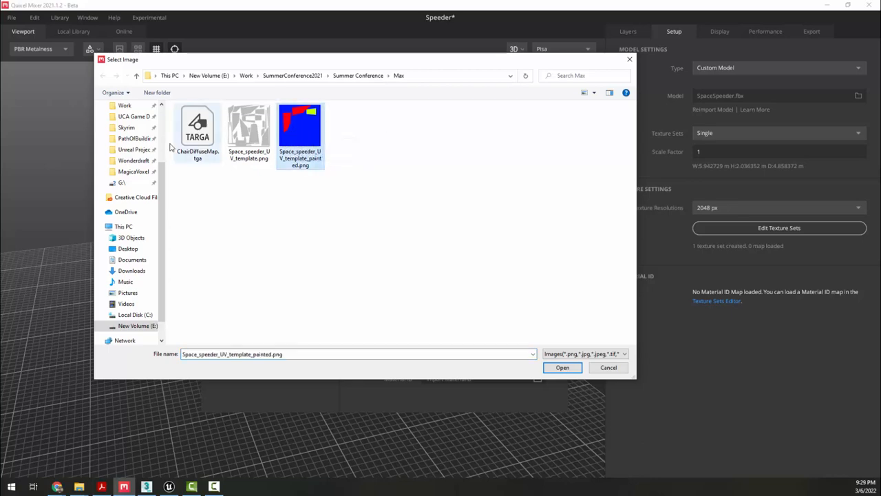
scroll(130, 138, "up", 3)
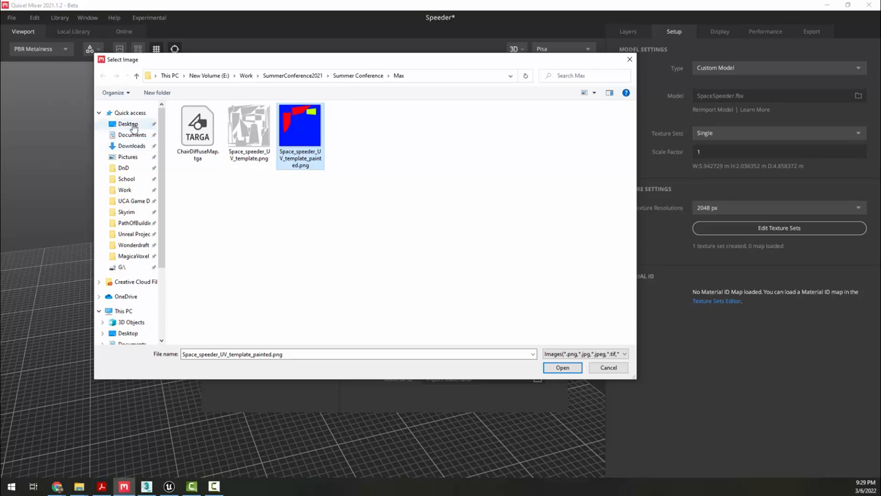
left_click(125, 123)
double_click(221, 131)
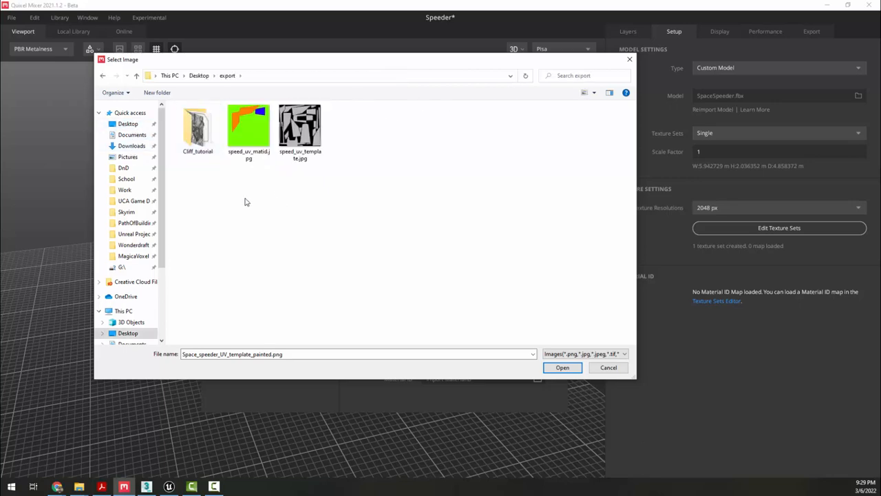
left_click(249, 123)
left_click(562, 368)
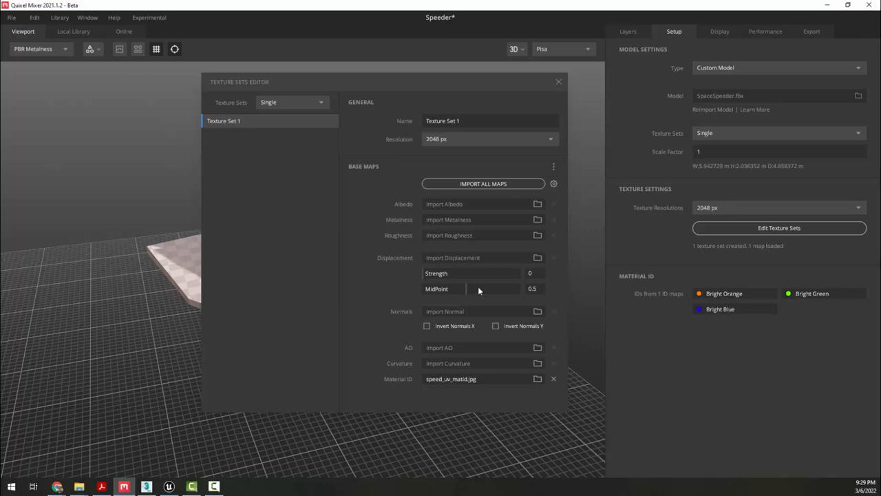
left_click(558, 81)
Add the dark Rusted Metal Sheet from the local library's Metal category as a surface layer on the speeder.
middle_click_drag(393, 268, 305, 305)
scroll(307, 314, "up", 2)
left_click(627, 32)
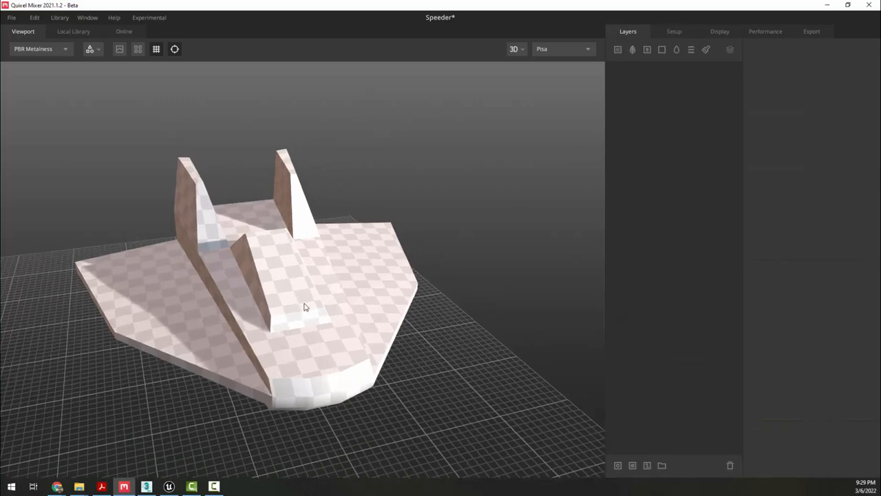
left_click_drag(291, 362, 340, 359)
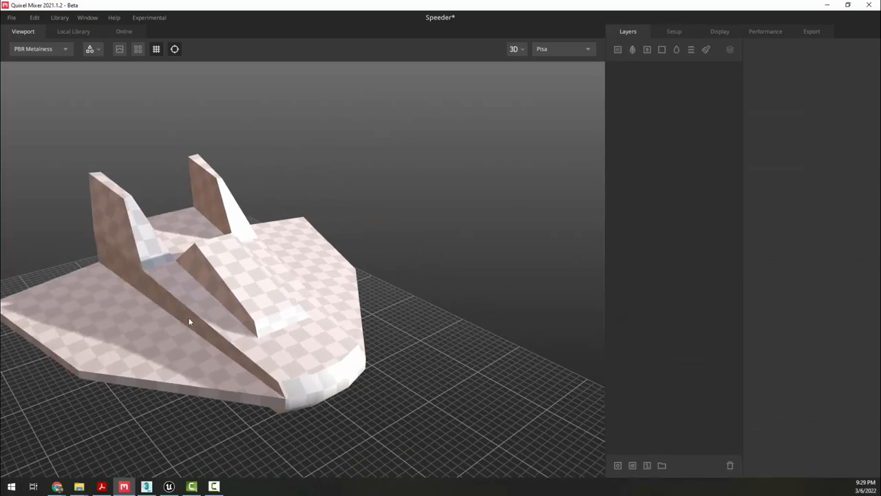
middle_click_drag(91, 295, 116, 293)
scroll(214, 289, "up", 2)
middle_click_drag(216, 289, 377, 291)
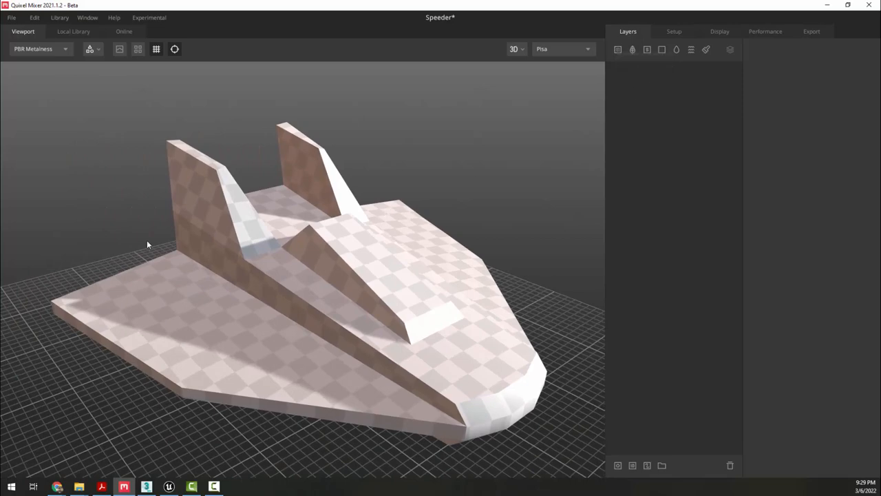
left_click(619, 49)
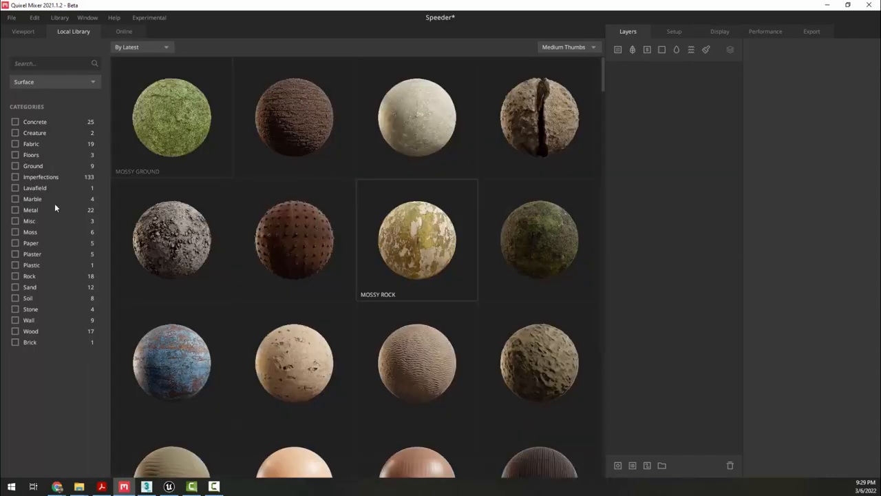
left_click(15, 210)
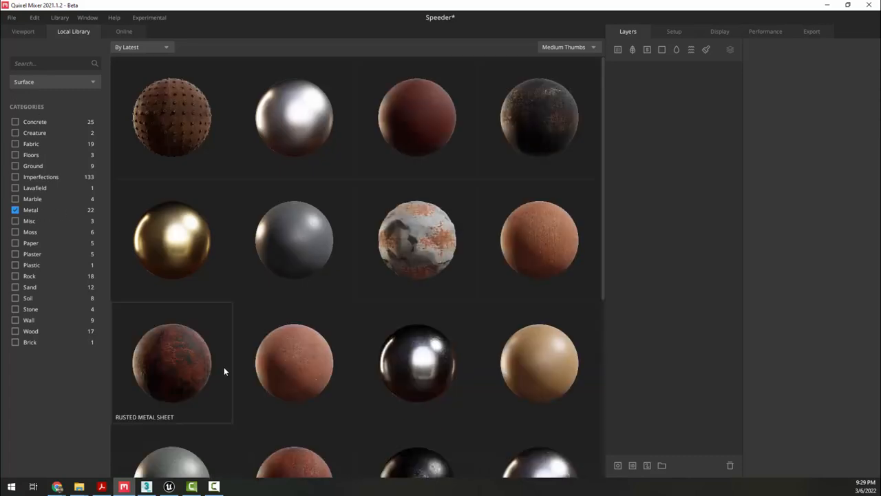
left_click_drag(543, 118, 651, 148)
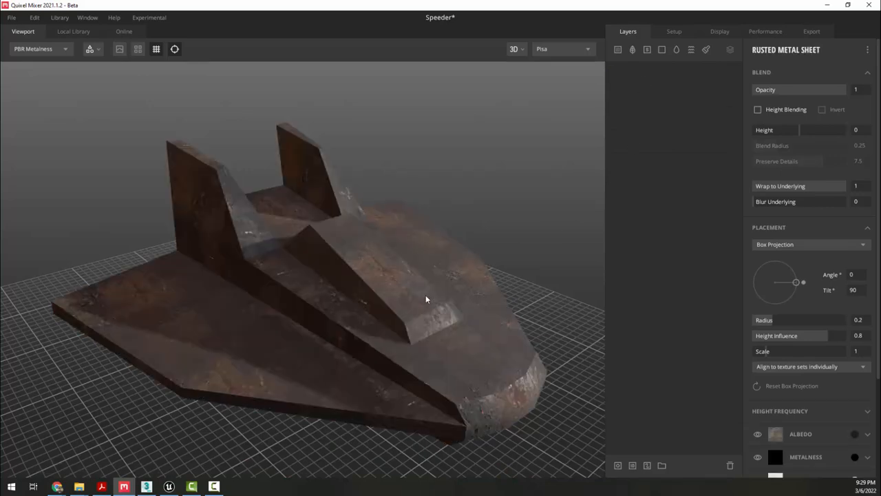
Examine the rusted metal surface on the speeder's wings, fins, nose and cockpit from several angles and distances.
left_click_drag(426, 296, 429, 244, "alt")
left_click_drag(322, 308, 293, 335, "alt")
scroll(358, 326, "up", 3)
scroll(367, 325, "up", 5)
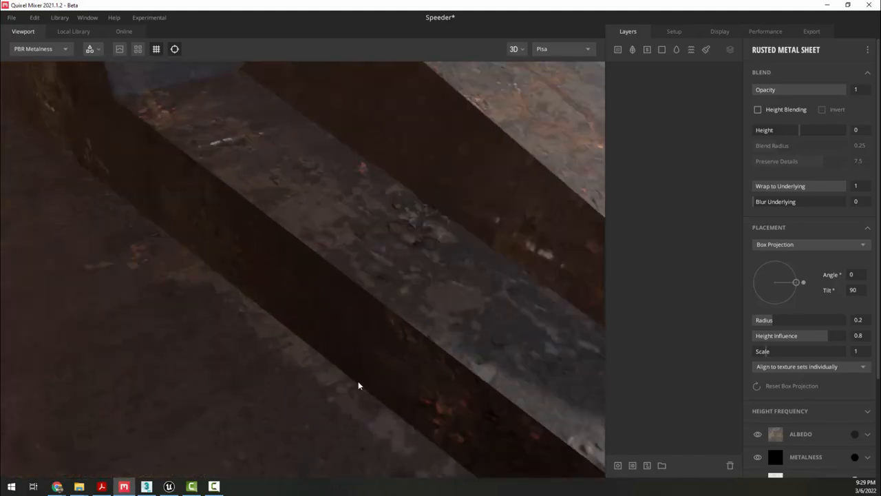
scroll(335, 310, "down", 5)
scroll(300, 355, "down", 3)
left_click_drag(300, 355, 313, 282, "alt")
scroll(395, 361, "up", 3)
left_click_drag(393, 395, 371, 409, "alt")
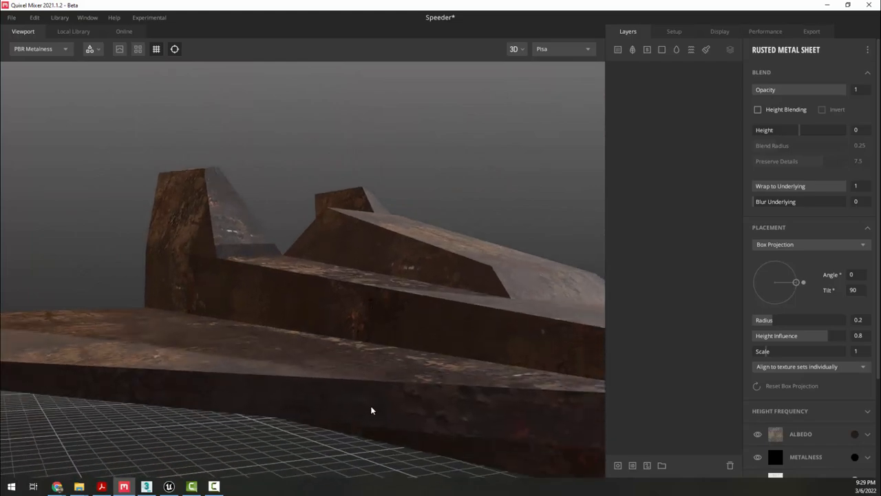
left_click_drag(405, 347, 520, 436, "alt")
middle_click_drag(328, 379, 227, 326, "alt")
left_click_drag(229, 330, 278, 350, "alt")
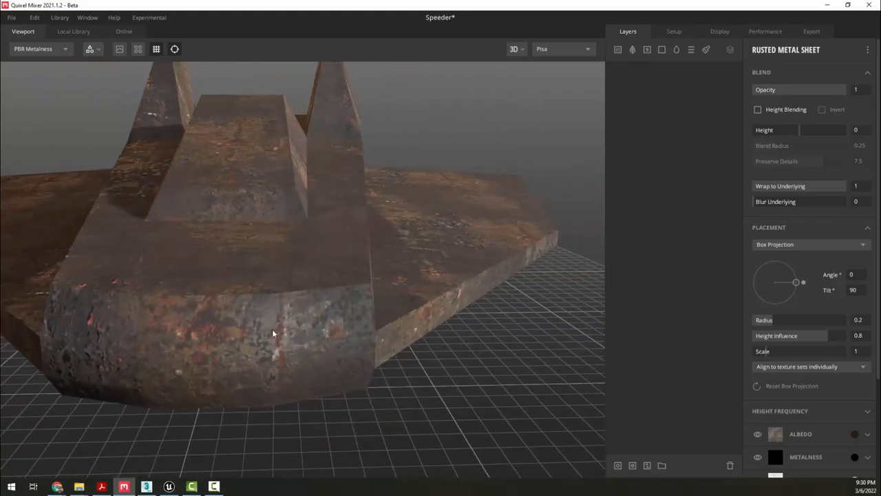
left_click_drag(269, 299, 572, 384, "alt")
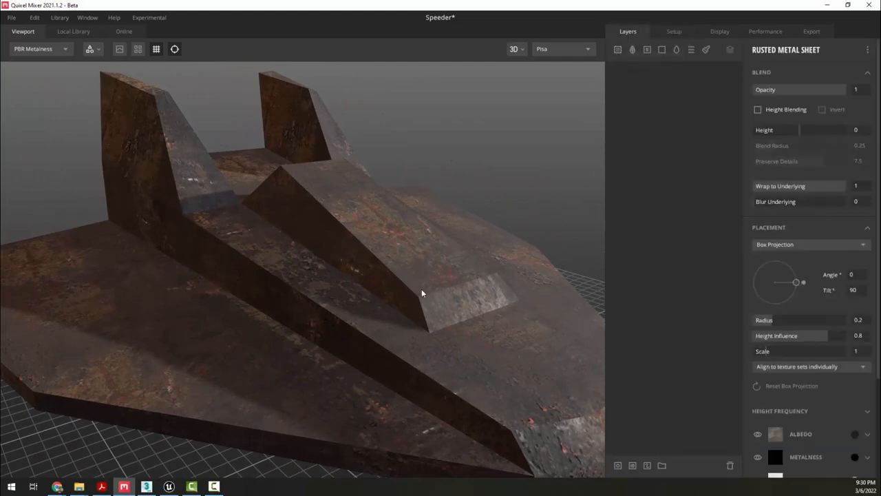
scroll(405, 282, "down", 5)
scroll(358, 254, "up", 2)
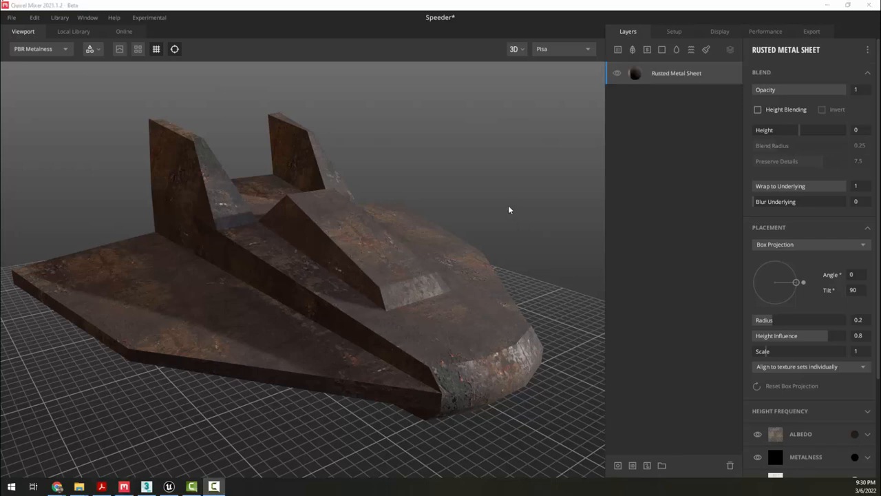
left_click_drag(488, 213, 452, 242)
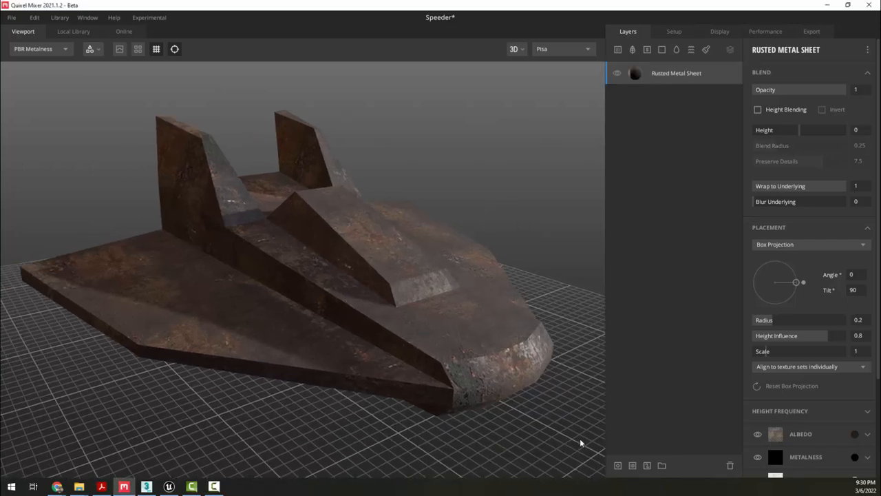
Add a Material ID mask to the Rusted Metal Sheet layer and enable the Bright Orange and Bright Green IDs.
left_click(632, 466)
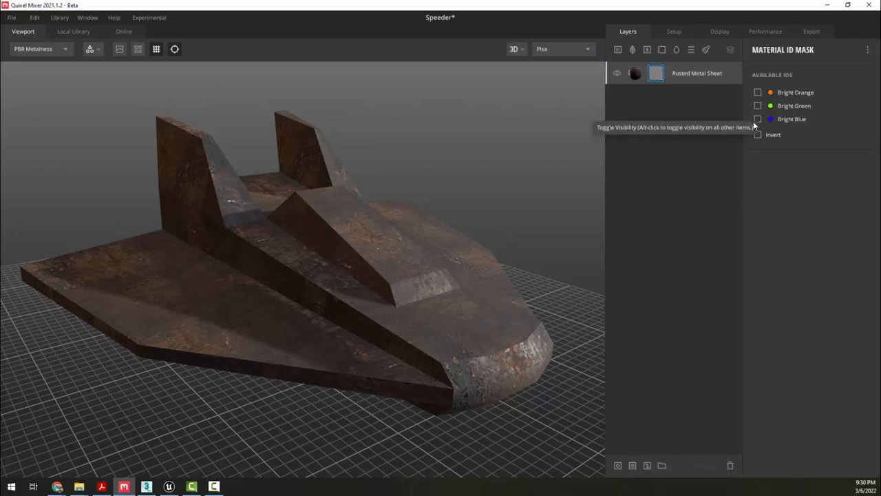
left_click(757, 92)
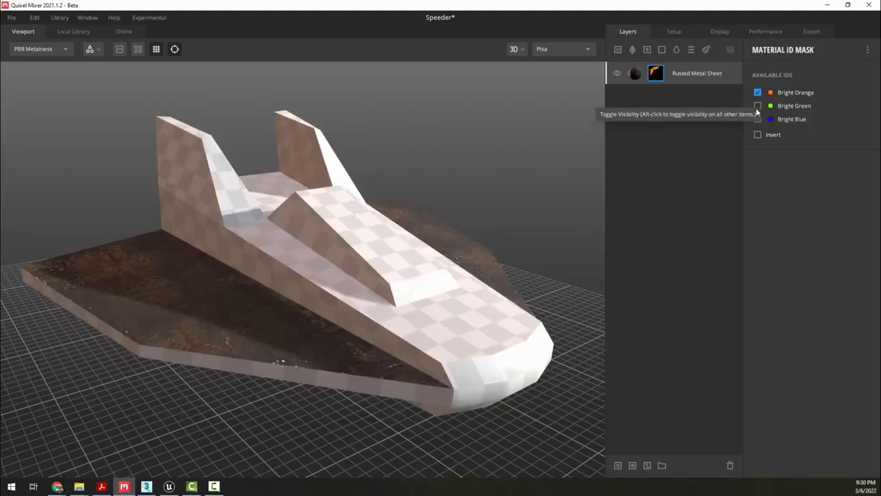
left_click(758, 106)
left_click_drag(482, 333, 266, 196)
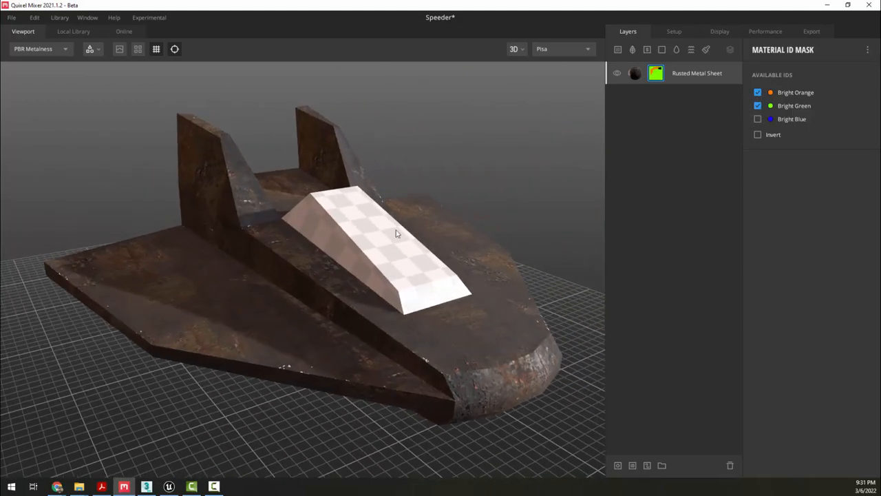
Add the Rusty Locomotive Metal Sheet as a second surface layer above the masked Rusted Metal Sheet layer.
left_click_drag(396, 234, 406, 267)
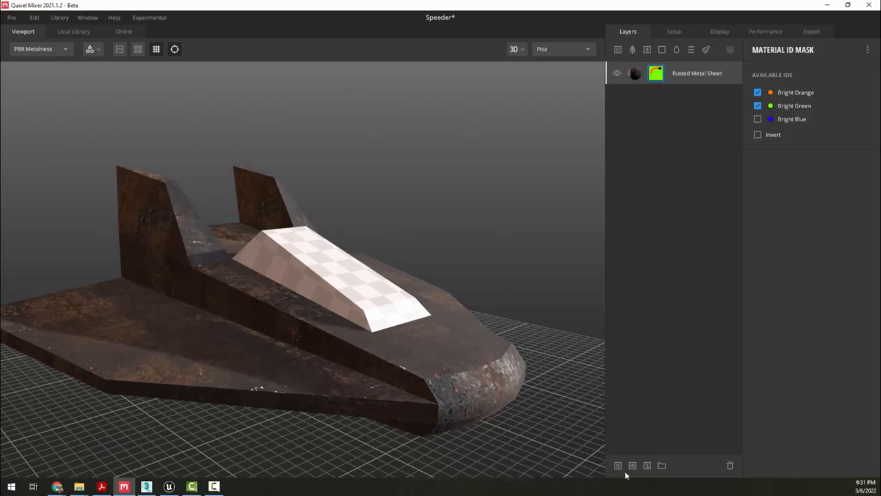
left_click(618, 48)
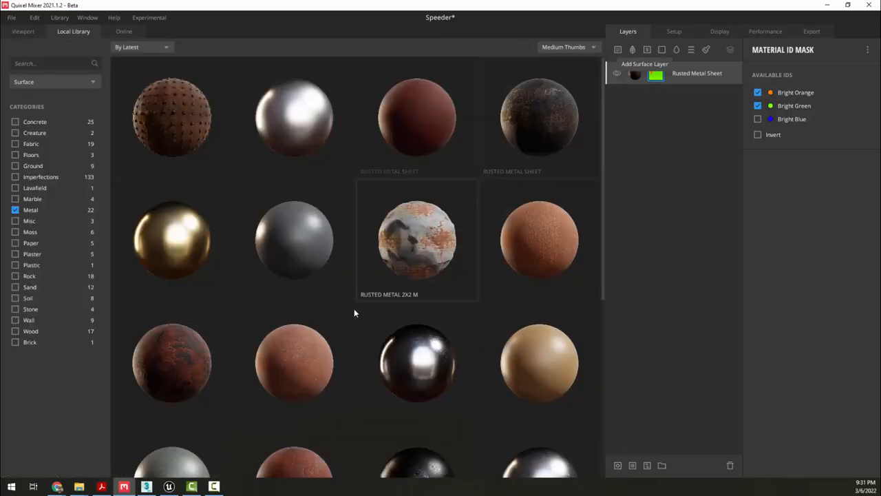
left_click(148, 117)
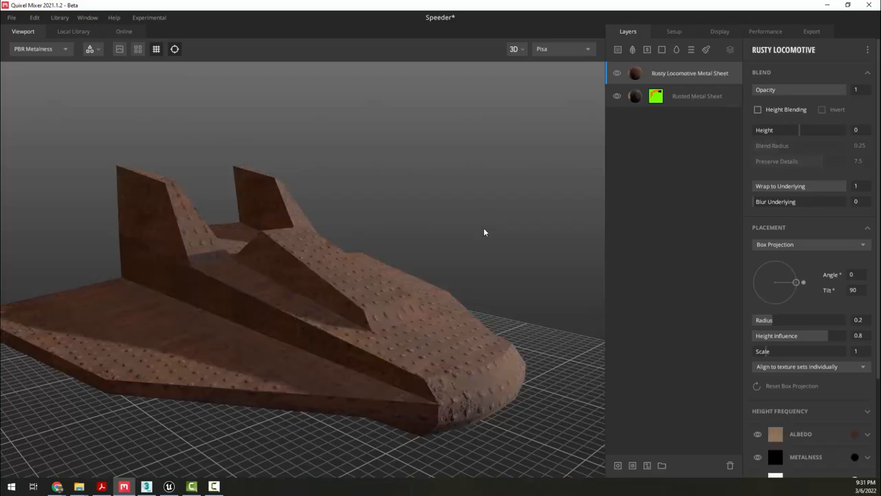
Add a Material ID mask to the Rusty Locomotive Metal Sheet layer and enable the Bright Orange ID.
left_click_drag(483, 230, 511, 285)
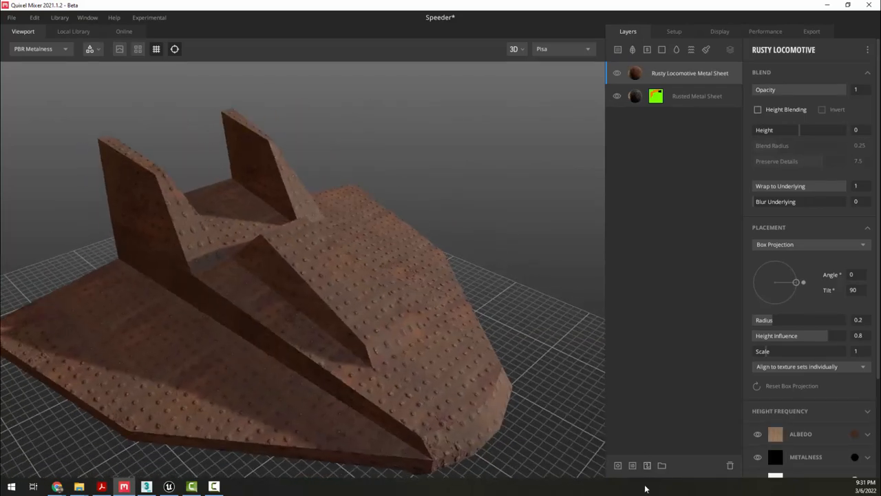
left_click(631, 465)
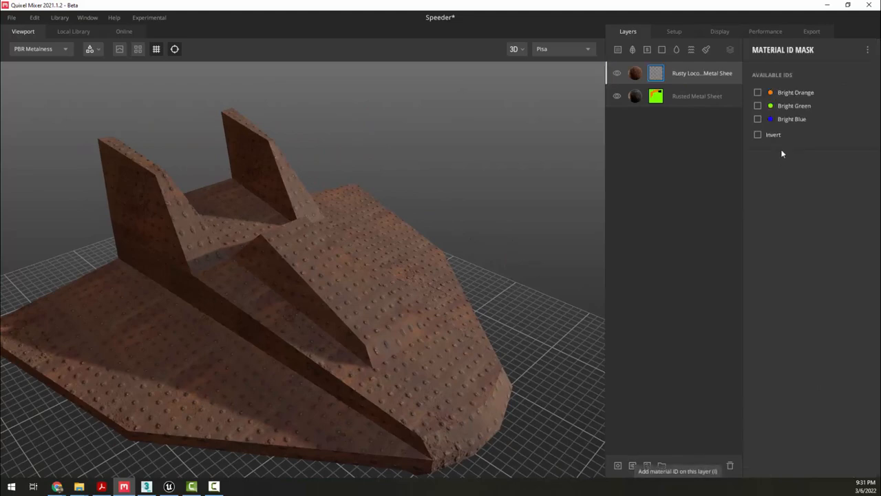
left_click(757, 93)
left_click_drag(550, 321, 327, 332)
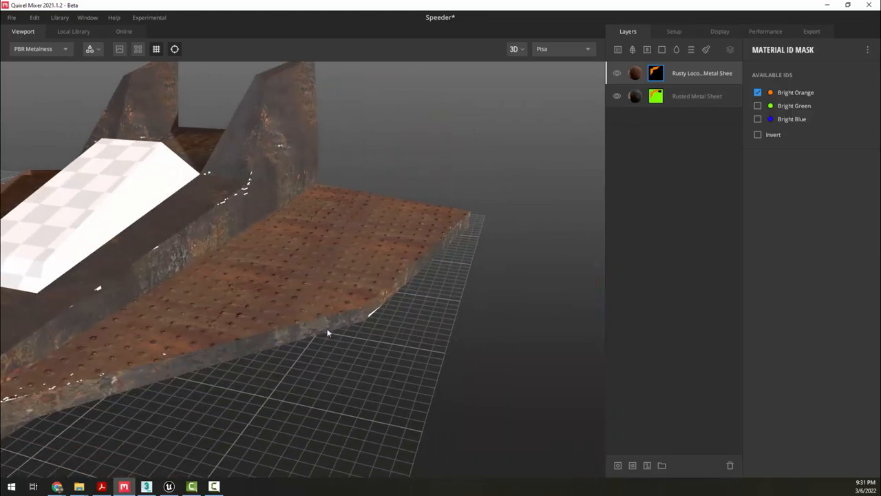
left_click_drag(327, 165, 327, 279)
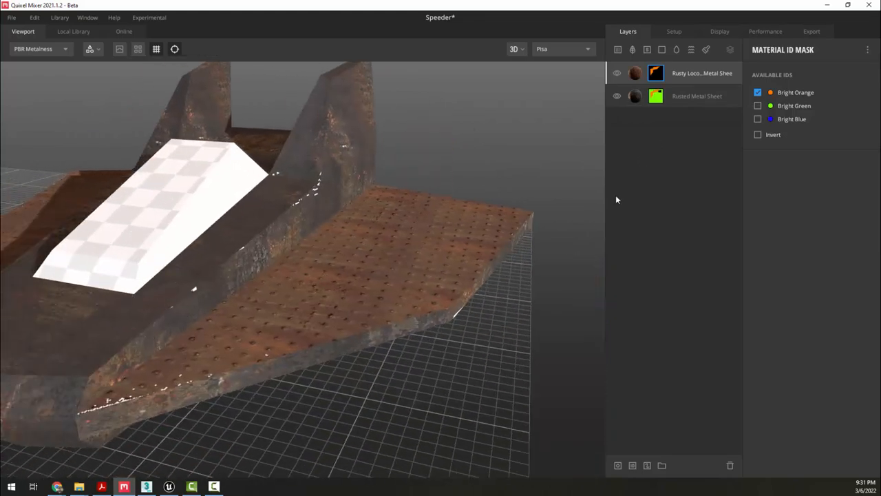
Enable Height Blending on the Rusty Locomotive Metal Sheet layer and set its blend Height to about 0.697.
left_click(695, 74)
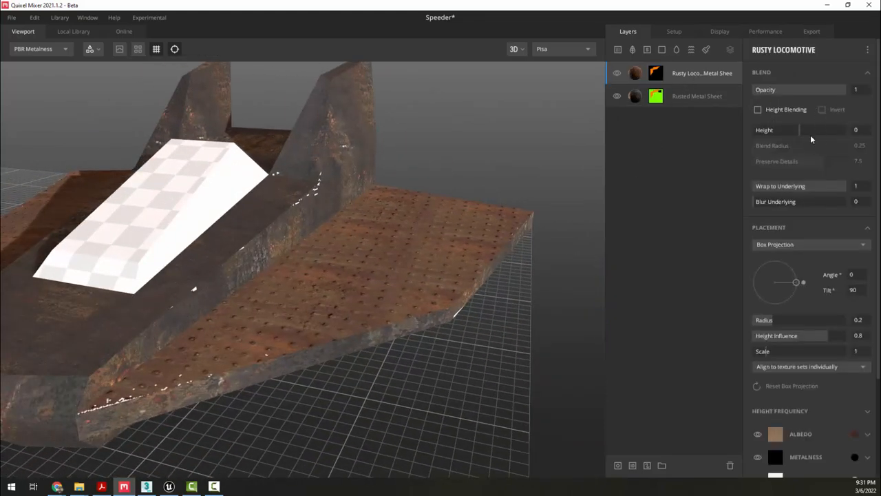
left_click(757, 110)
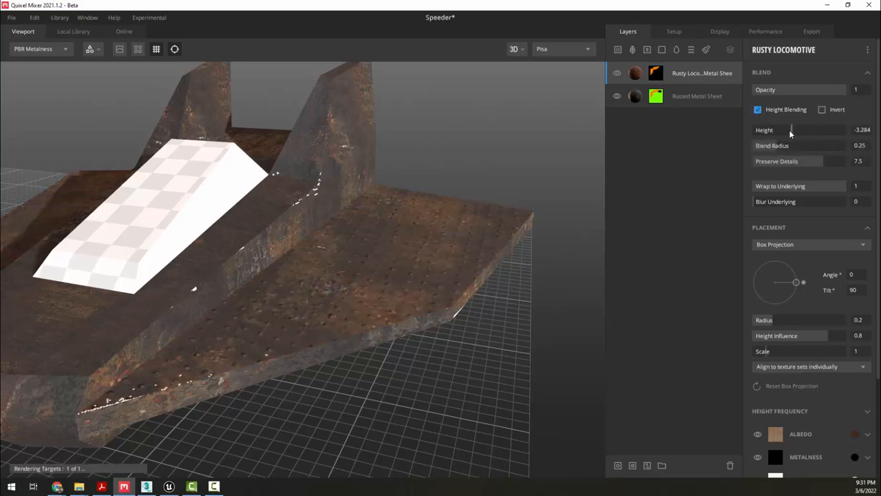
left_click_drag(789, 130, 800, 129)
left_click_drag(234, 235, 259, 246)
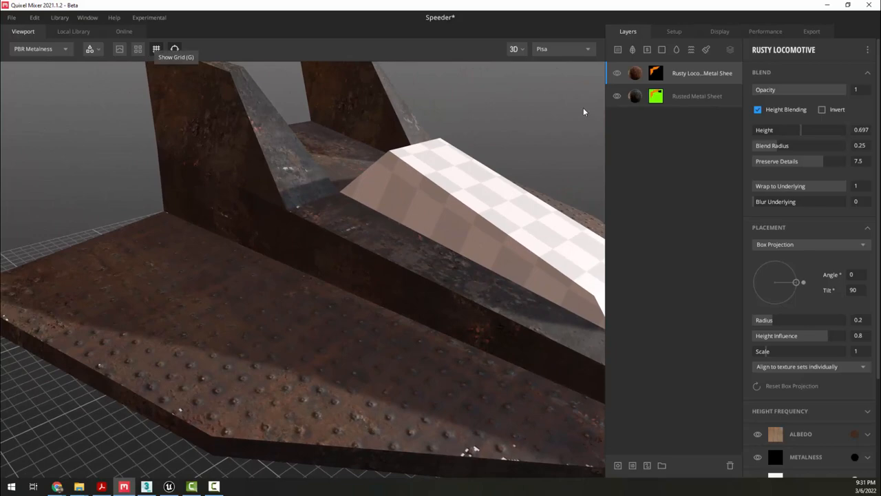
Add a paint layer above the metal layers and brush a few light strokes across the speeder's wing and side.
left_click(707, 51)
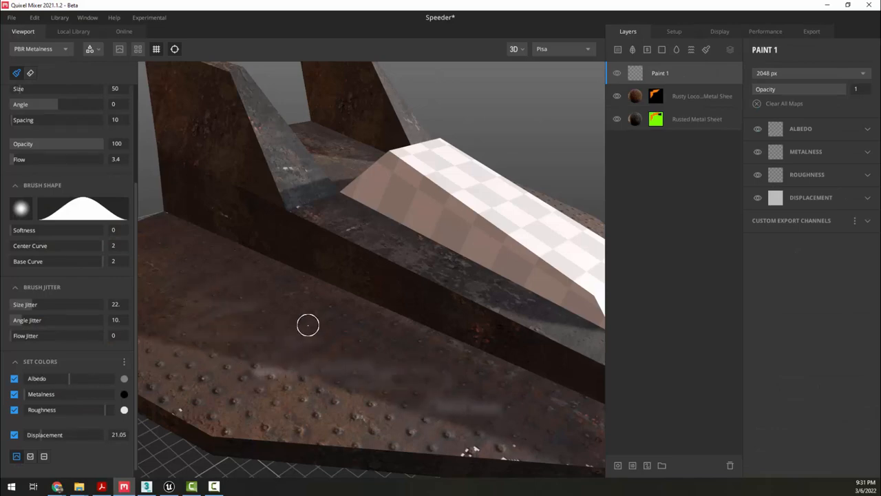
mouse_move(307, 323)
left_mouse_down("alt")
mouse_move(265, 384)
mouse_move(315, 383)
mouse_move(297, 379)
left_mouse_up("alt")
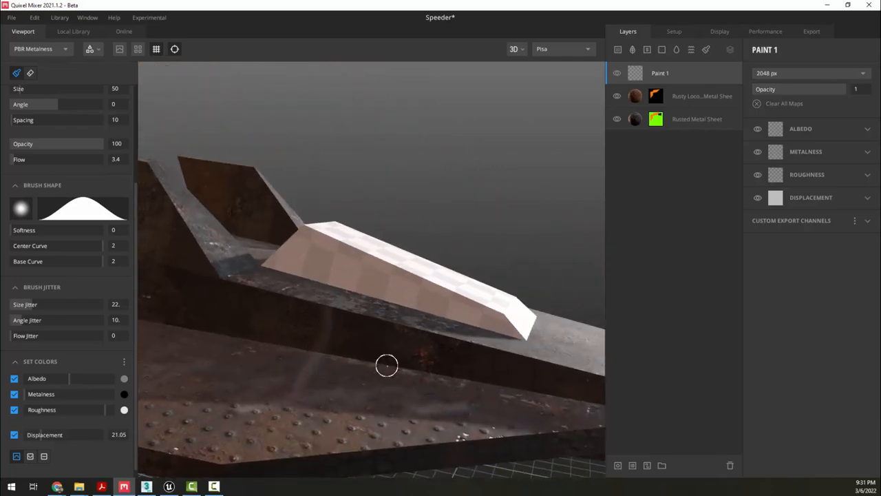
mouse_move(386, 364)
left_mouse_down("alt")
mouse_move(420, 404)
mouse_move(372, 403)
left_mouse_up("alt")
mouse_move(413, 344)
left_mouse_down("alt")
mouse_move(458, 349)
mouse_move(443, 367)
left_mouse_up("alt")
Examine the painted strokes on the flat UV layout in 2D View, and return to 3D View.
left_click(515, 49)
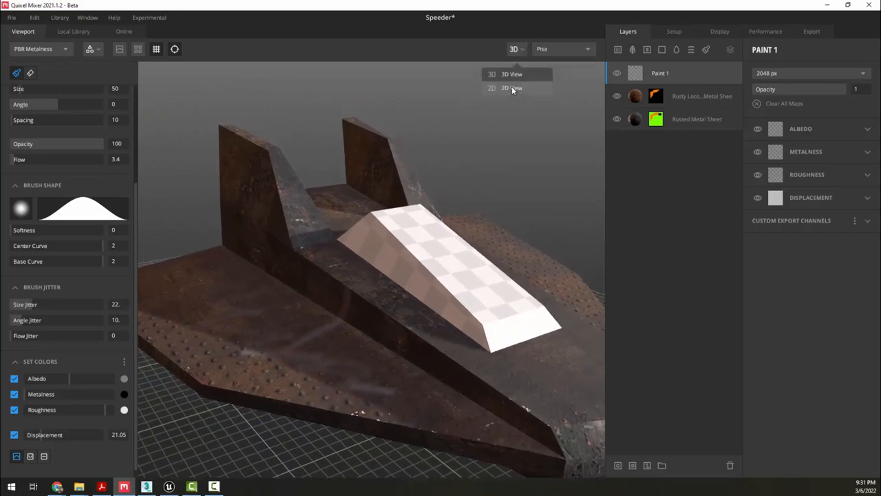
left_click(516, 88)
scroll(231, 250, "up", 4)
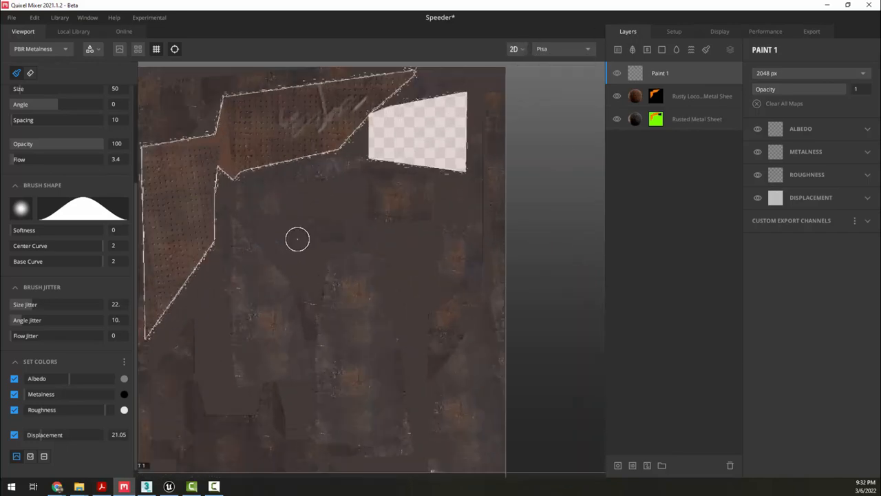
mouse_move(297, 239)
middle_mouse_down()
mouse_move(400, 262)
mouse_move(466, 219)
mouse_move(417, 250)
mouse_move(473, 256)
mouse_move(452, 250)
middle_mouse_up()
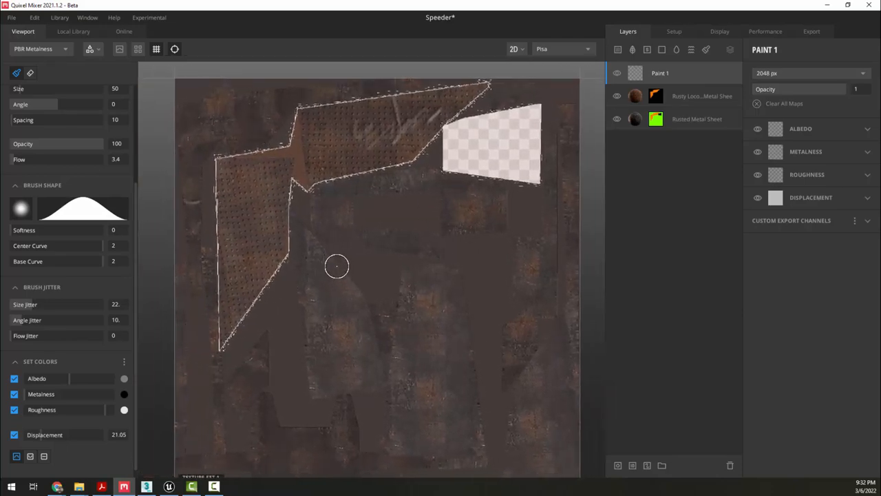
scroll(336, 265, "down", 2)
scroll(469, 404, "up", 2)
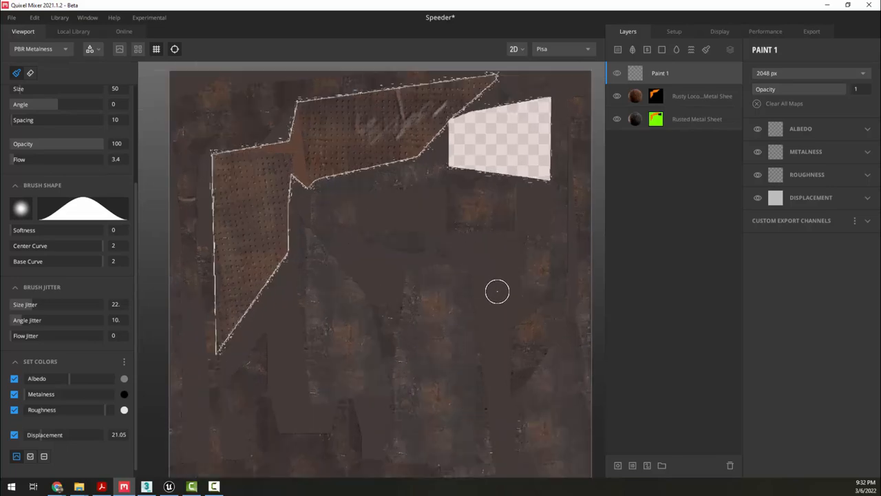
left_click(518, 50)
left_click(508, 87)
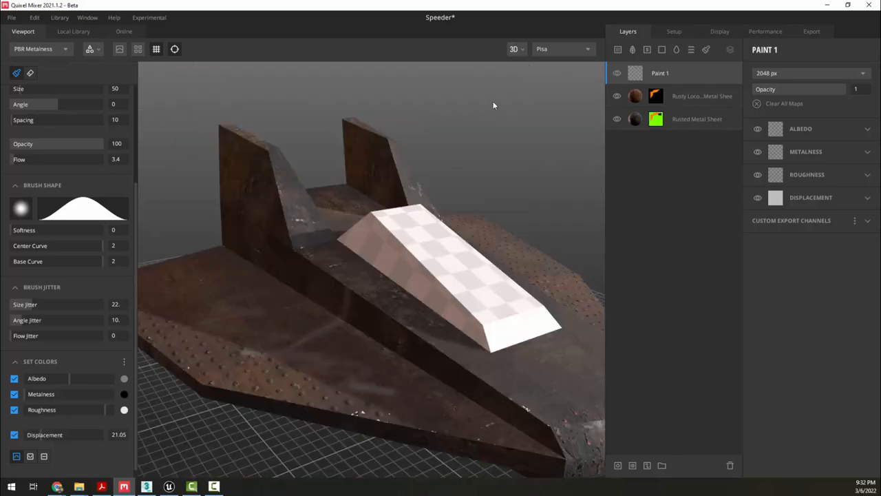
mouse_move(318, 321)
left_mouse_down("alt")
mouse_move(328, 329)
mouse_move(273, 310)
mouse_move(379, 316)
mouse_move(326, 318)
mouse_move(297, 332)
left_mouse_up("alt")
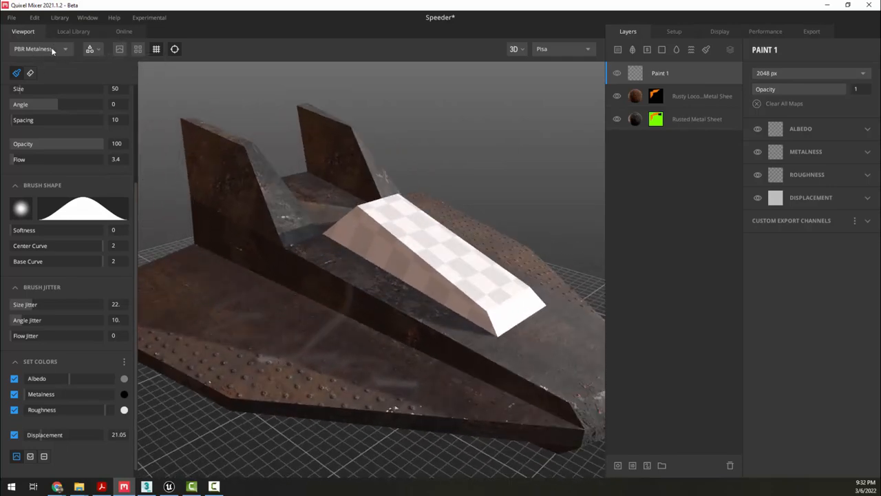
Add the Scratched Painted Metal surface from the local library's Imperfections category as the top layer.
left_click(68, 31)
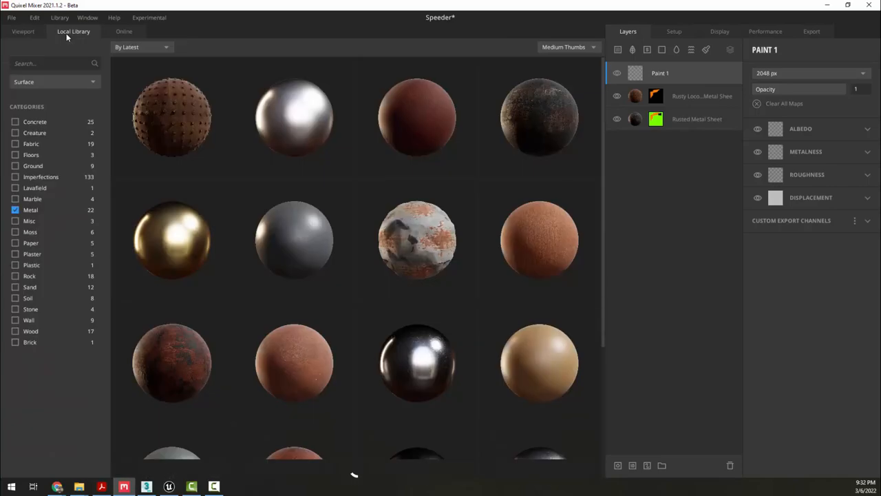
left_click(15, 209)
left_click(14, 177)
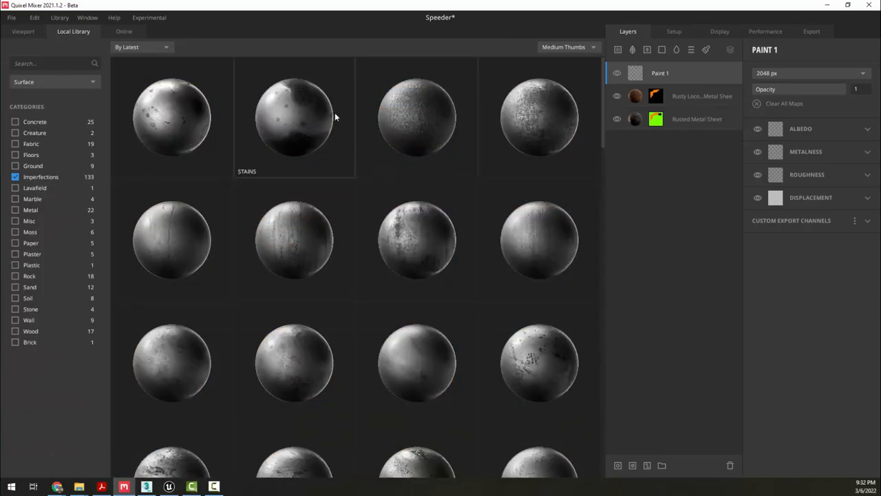
scroll(411, 259, "down", 3)
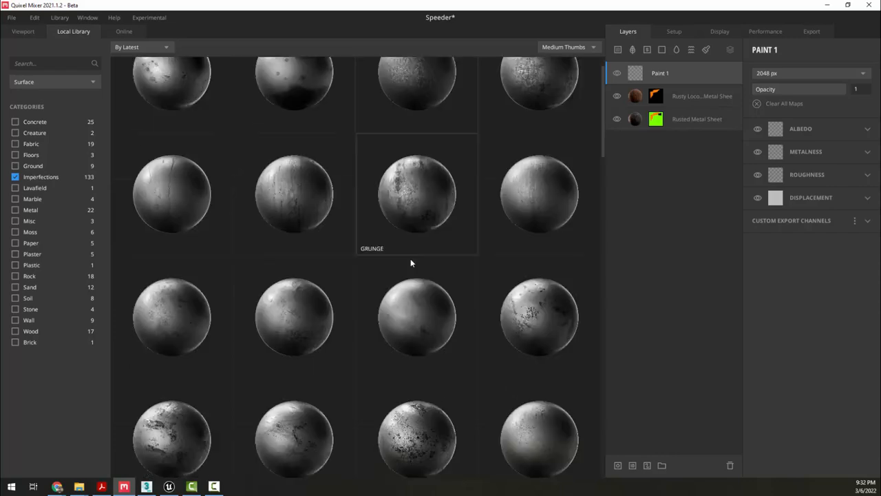
scroll(405, 272, "down", 3)
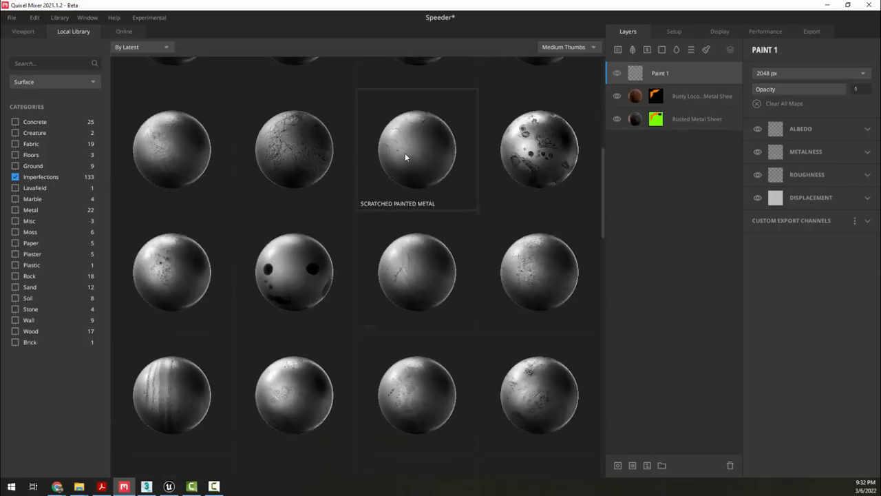
scroll(409, 157, "up", 1)
left_click(423, 204)
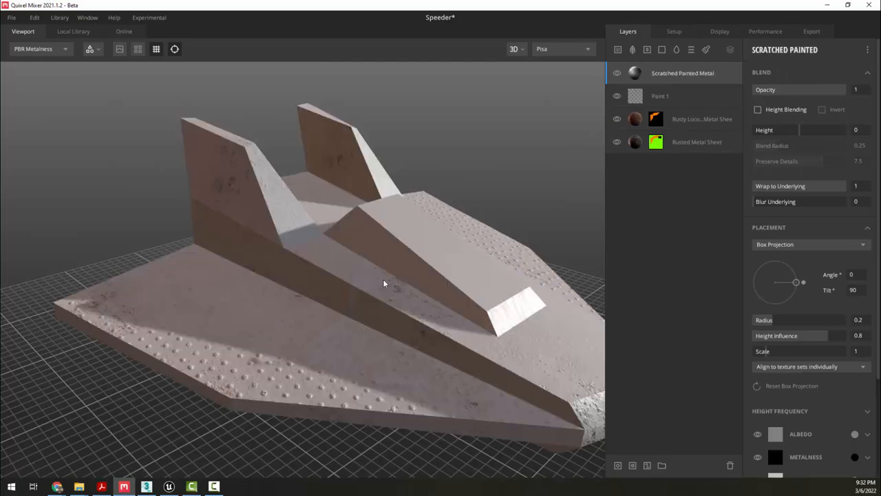
Turn off the Albedo channel of the Scratched Painted Metal layer.
mouse_move(384, 282)
left_mouse_down()
mouse_move(411, 328)
mouse_move(348, 291)
mouse_move(376, 287)
left_mouse_up()
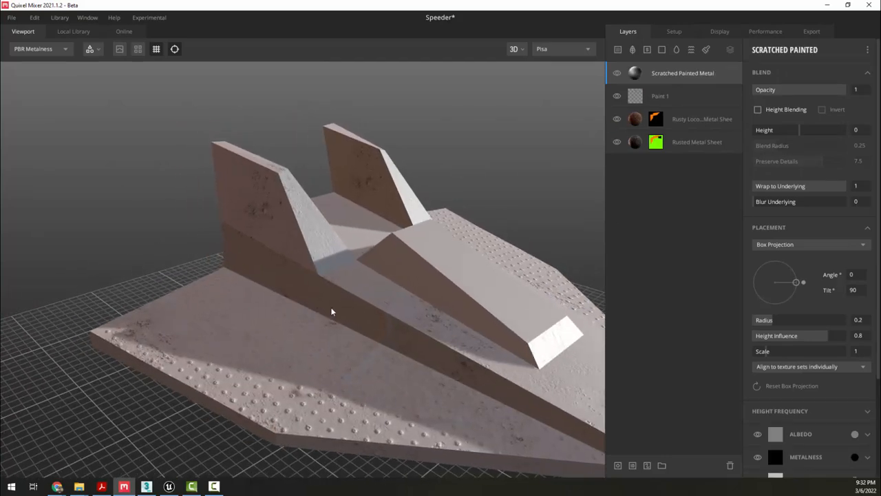
left_click_drag(331, 312, 385, 329)
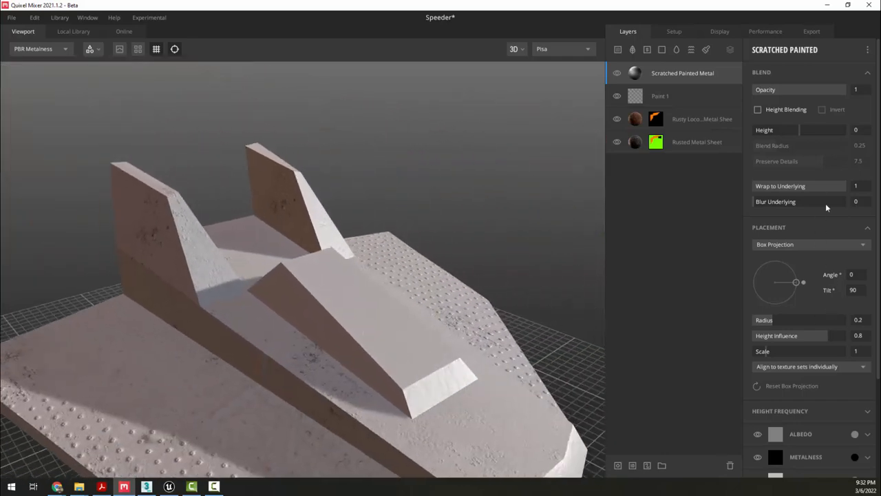
left_click_drag(413, 259, 372, 253)
scroll(796, 413, "down", 5)
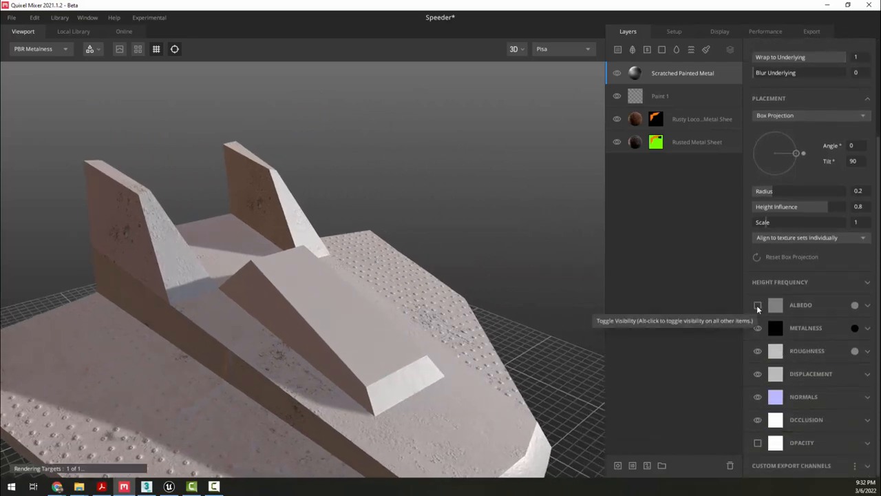
left_click(757, 305)
Compare the speeder with the Scratched Painted Metal layer hidden and shown, checking the fins, wing and cockpit from several angles.
left_click_drag(254, 303, 285, 237)
left_click(615, 75)
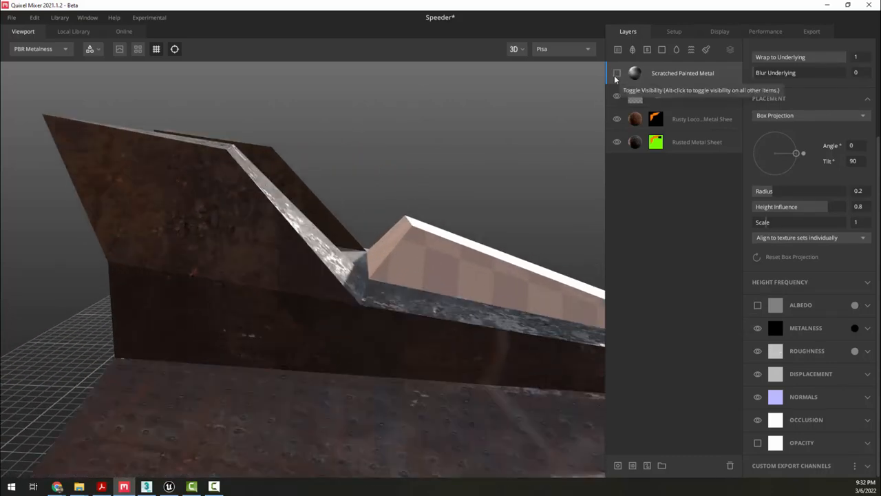
left_click(615, 76)
left_click(614, 76)
left_click(614, 76)
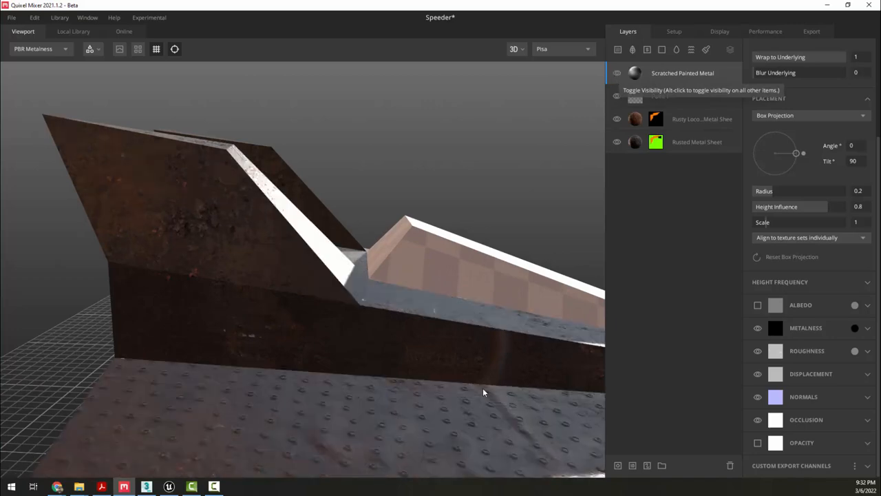
left_click_drag(483, 391, 269, 395)
left_click_drag(403, 345, 312, 378)
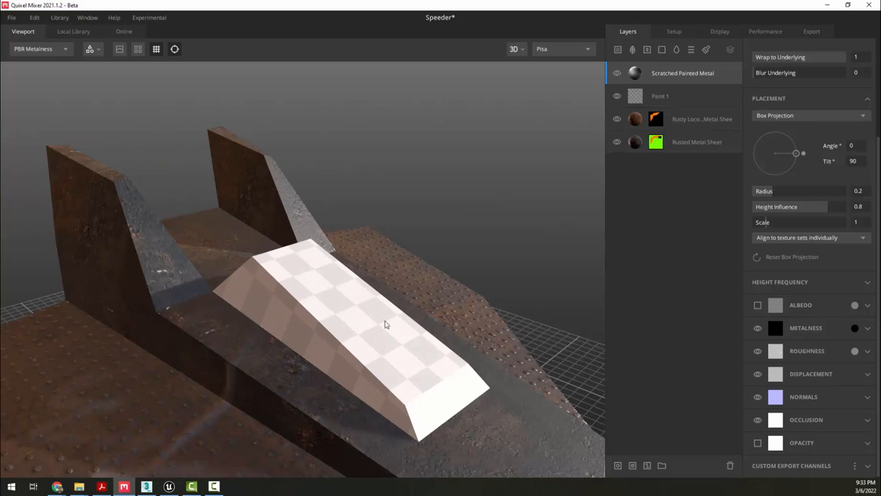
left_click_drag(414, 324, 328, 282)
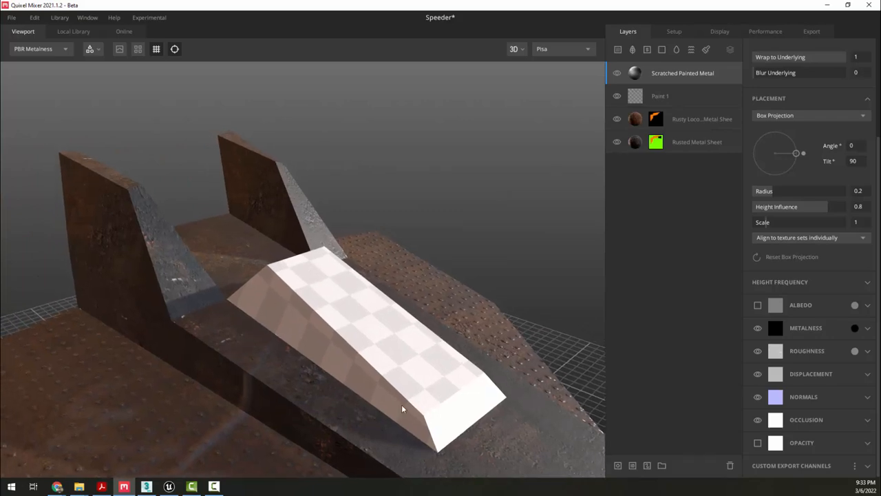
Add the Aluminum (Al) surface from the local library's Metal category as a new top layer.
left_click(618, 52)
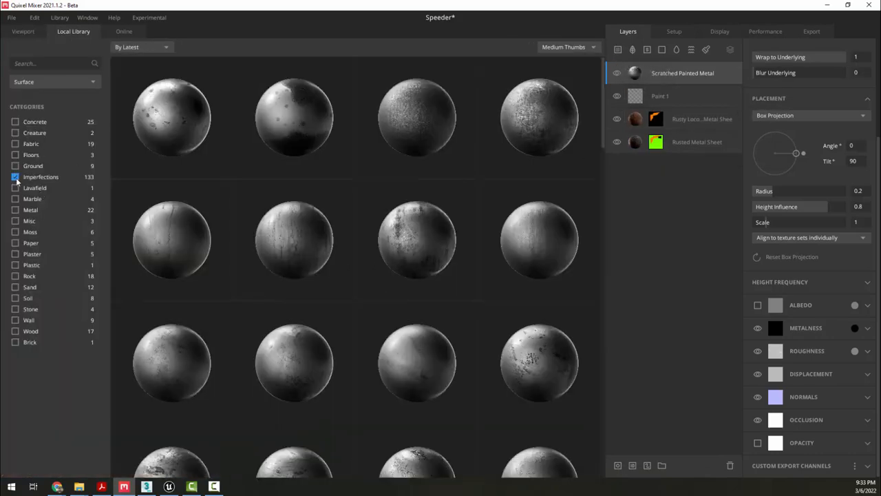
left_click(15, 178)
left_click(15, 210)
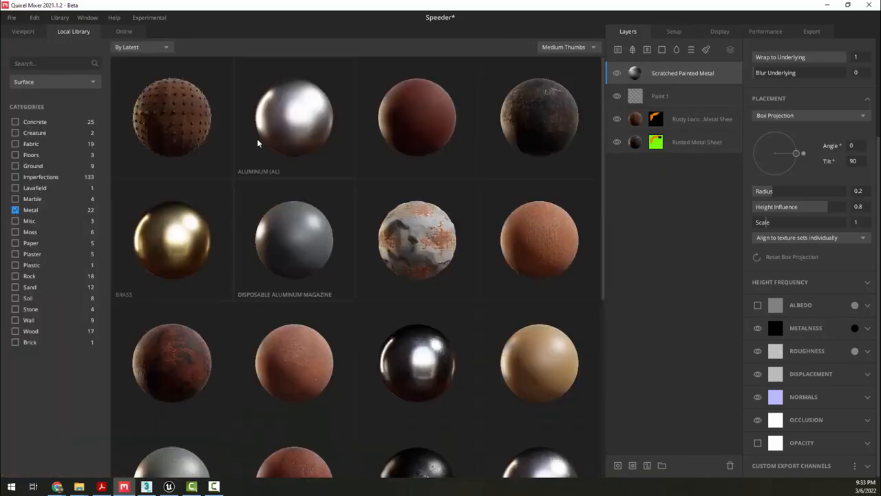
left_click(289, 115)
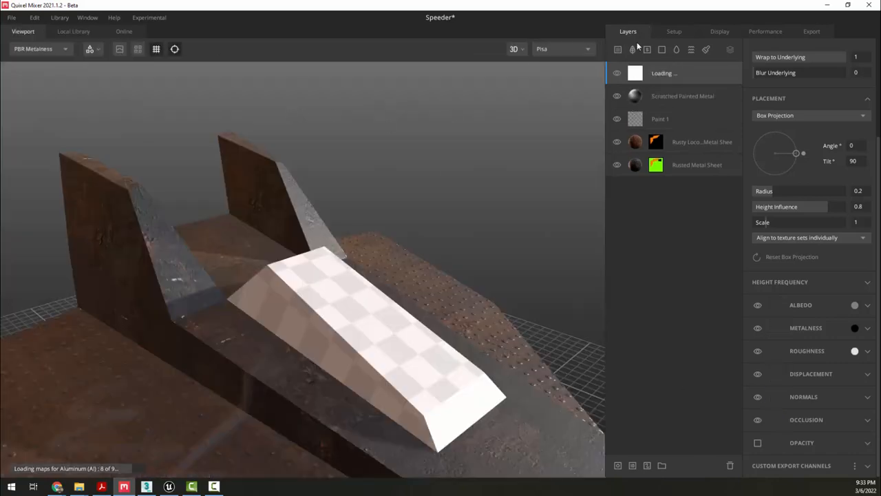
Add the Steel surface from the local library's Metal category as the top layer.
left_click(73, 31)
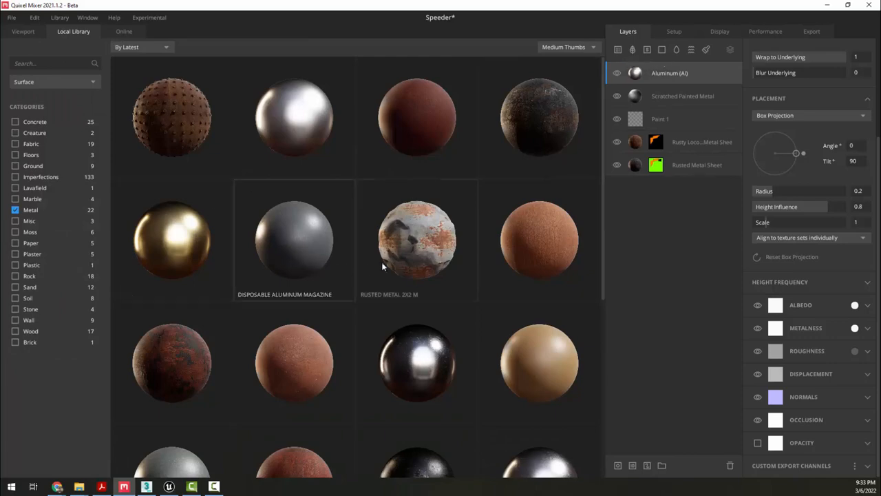
scroll(413, 332, "down", 3)
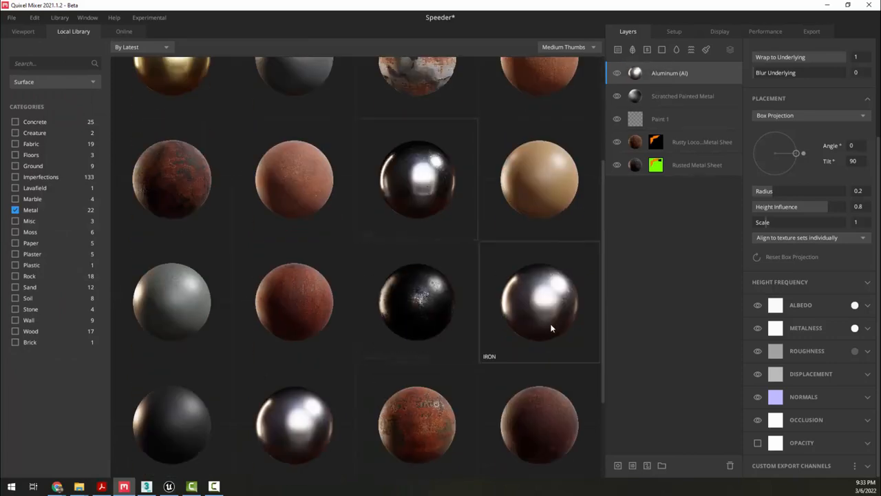
left_click(432, 207)
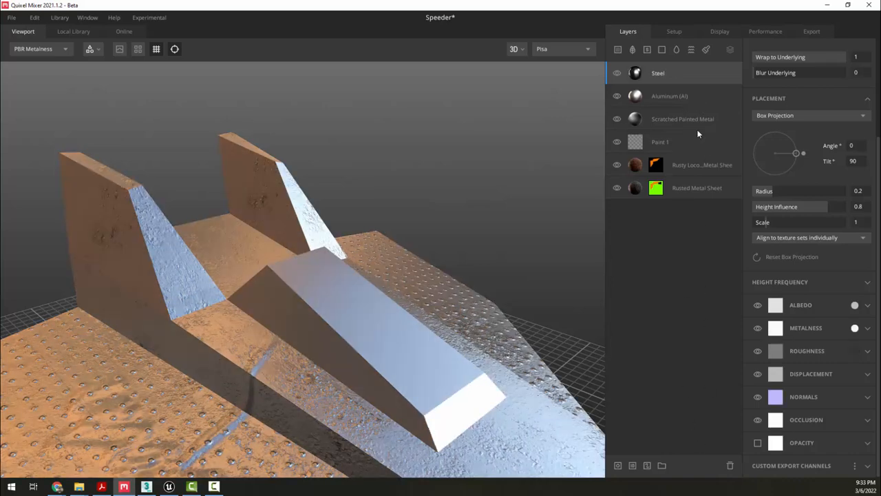
Delete the Aluminum (Al) layer and select the Steel layer.
left_click(681, 96)
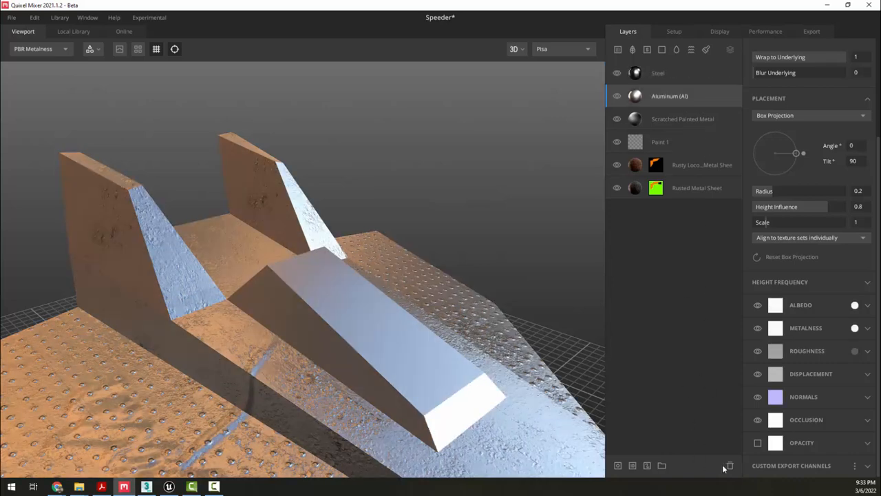
left_click(730, 464)
left_click(660, 74)
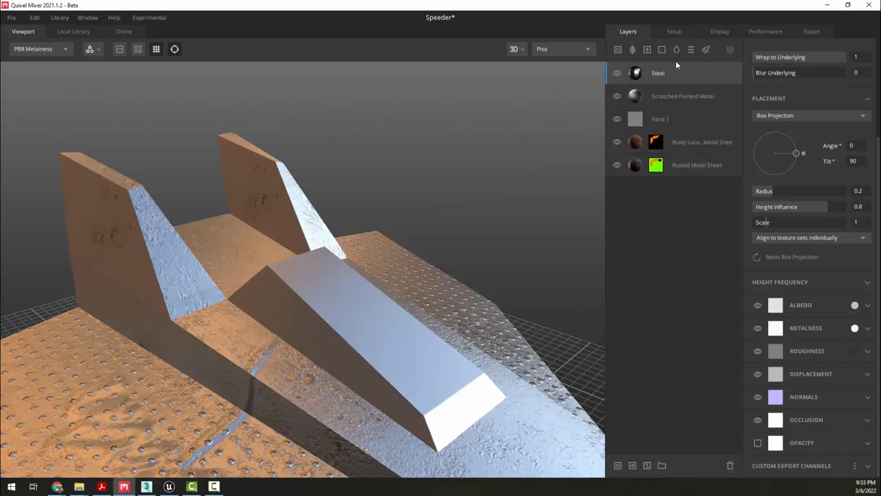
Add a Material ID mask to the Steel layer and limit it to the Bright Blue ID.
left_click(631, 465)
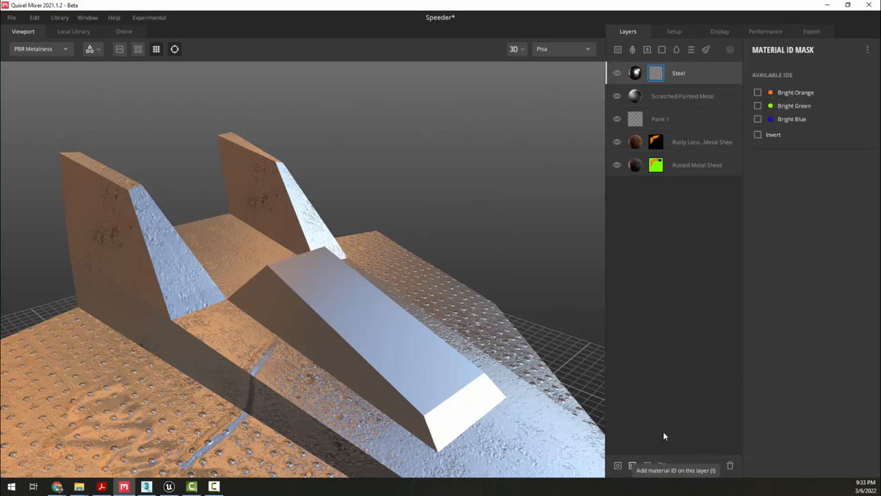
left_click(758, 117)
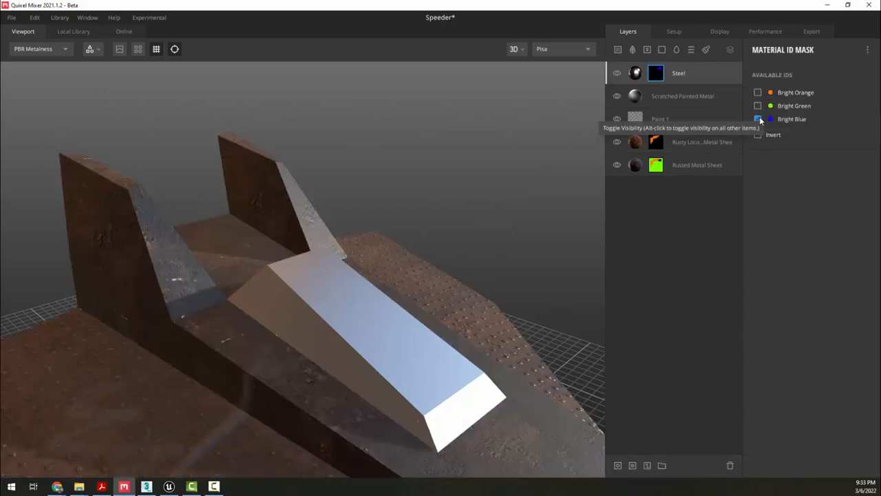
left_click_drag(354, 291, 326, 295)
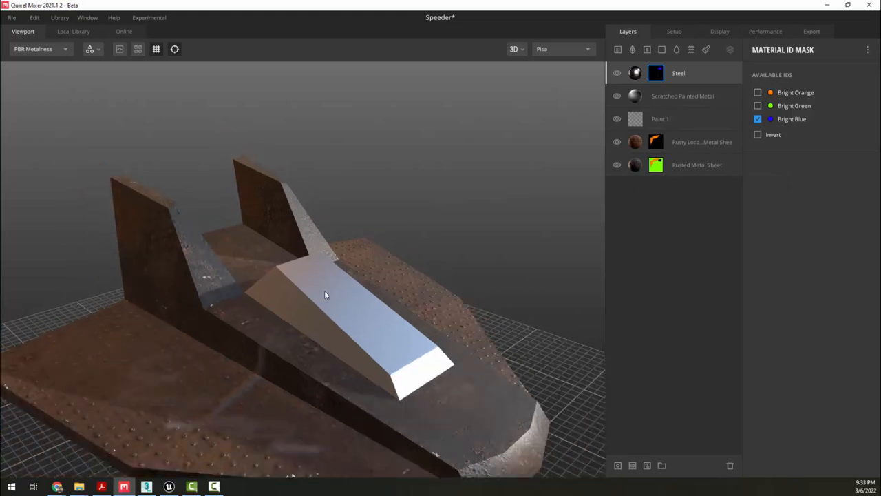
left_click_drag(302, 362, 312, 334)
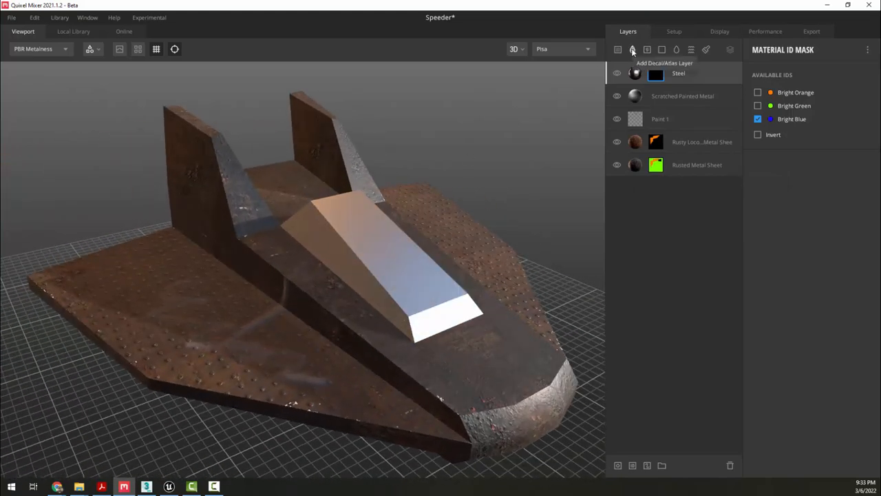
Add the Grafitti Tag decal from the local Atlas library as a new top layer.
left_click(632, 49)
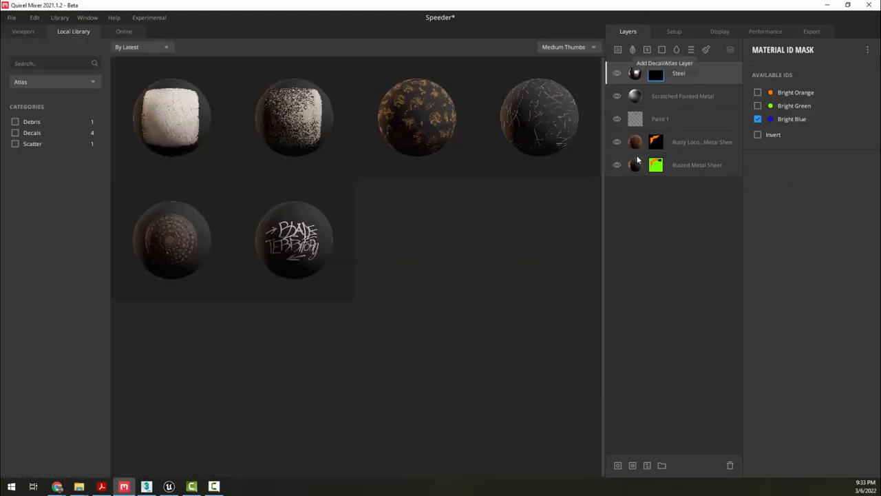
left_click(295, 252)
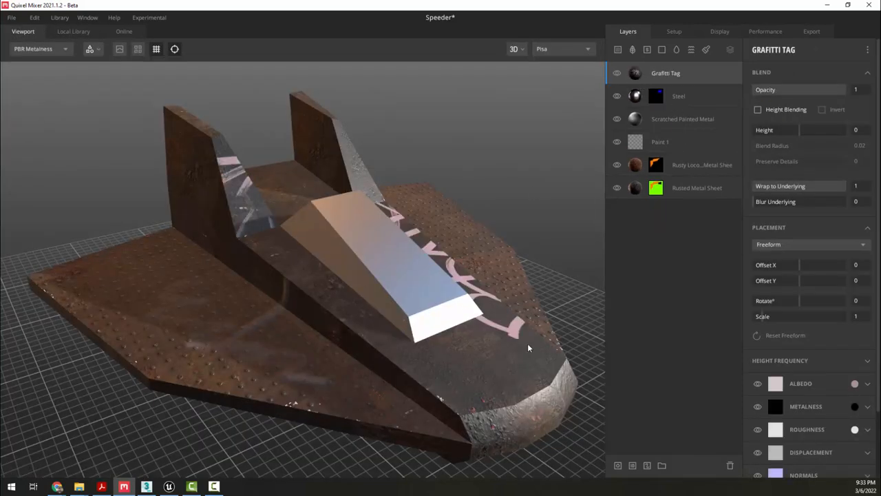
left_click_drag(528, 346, 466, 307)
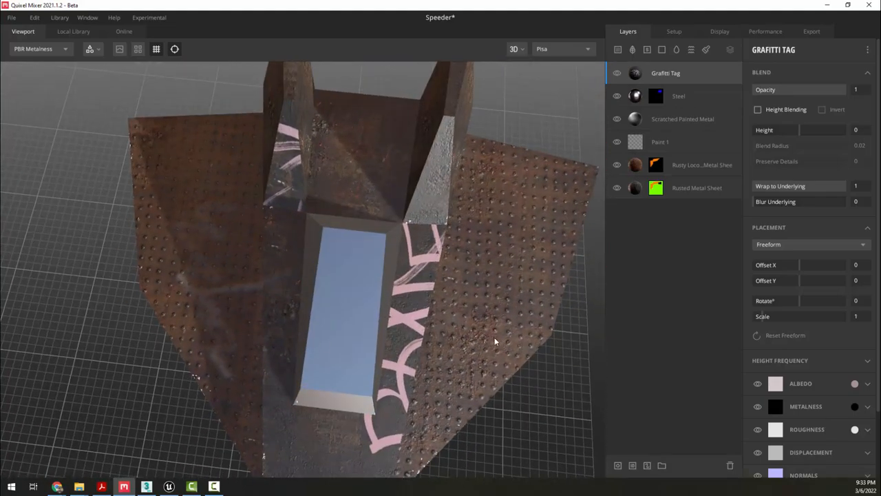
In 2D view, place the Grafitti Tag on one wing with offset X -0.303, offset Y 0.184, rotation 86.86° and scale 0.453.
left_click(515, 49)
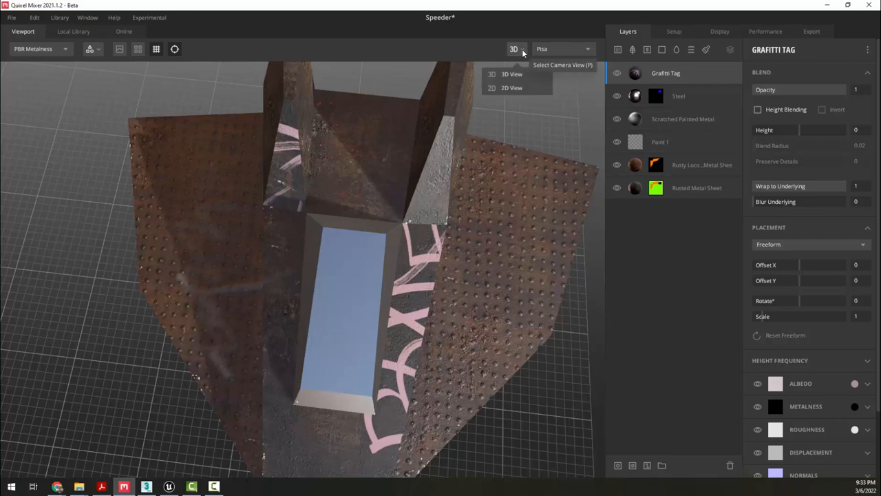
left_click(520, 85)
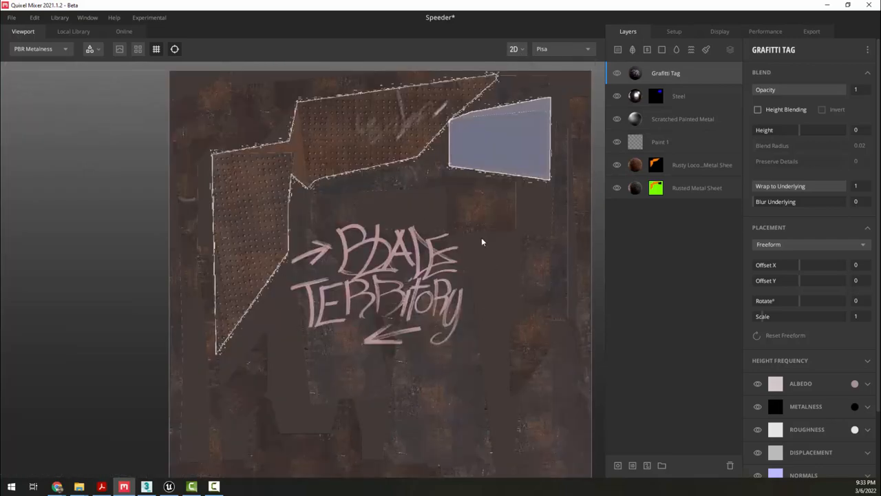
middle_click_drag(427, 308, 379, 293)
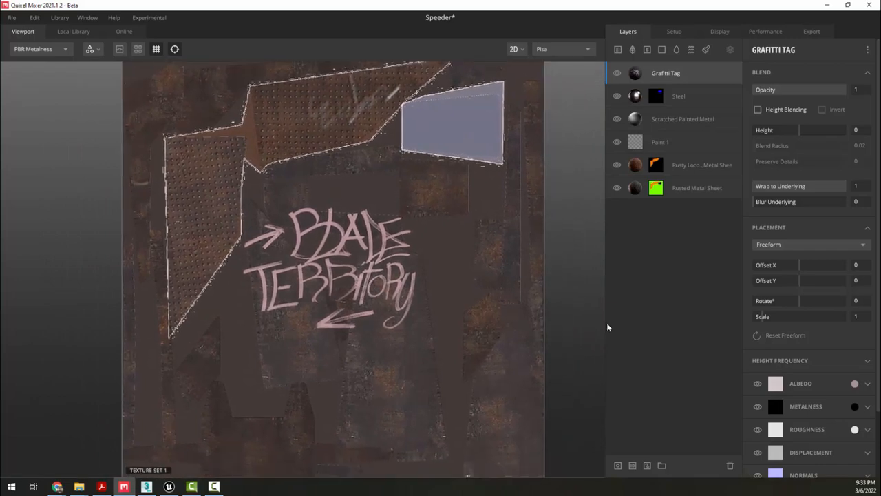
left_click_drag(800, 269, 789, 271)
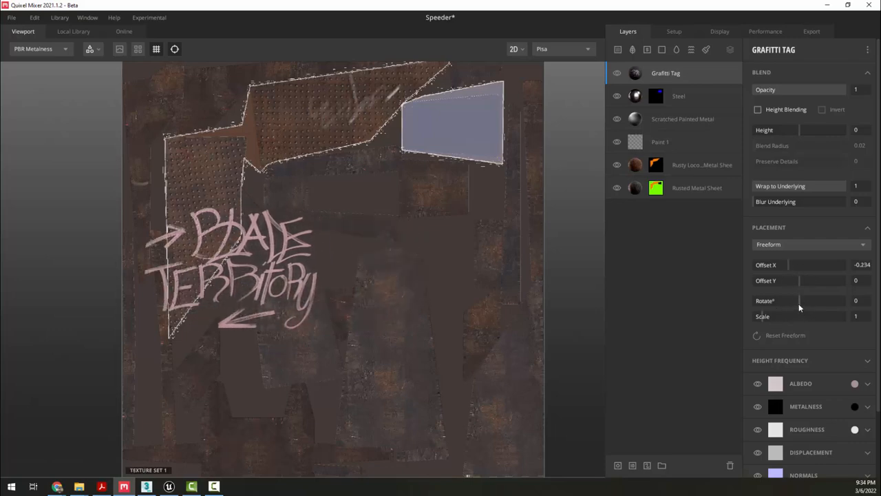
left_click_drag(799, 305, 822, 309)
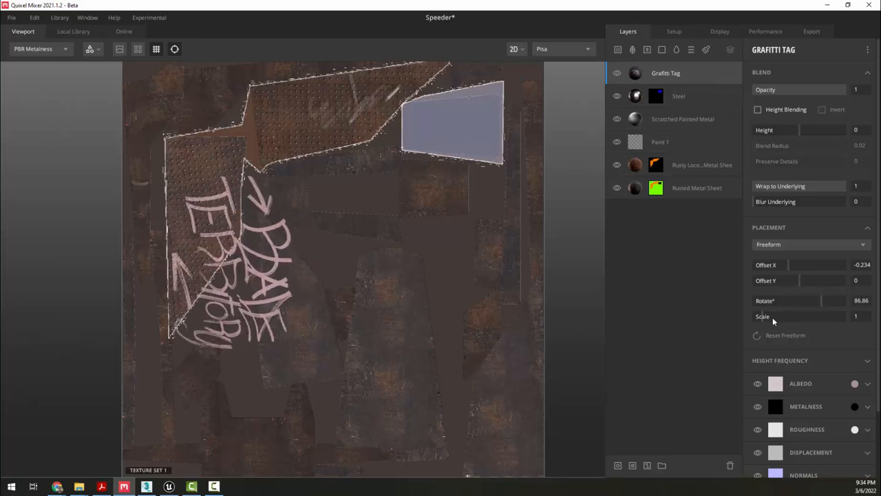
left_click_drag(761, 316, 758, 317)
left_click_drag(801, 283, 806, 285)
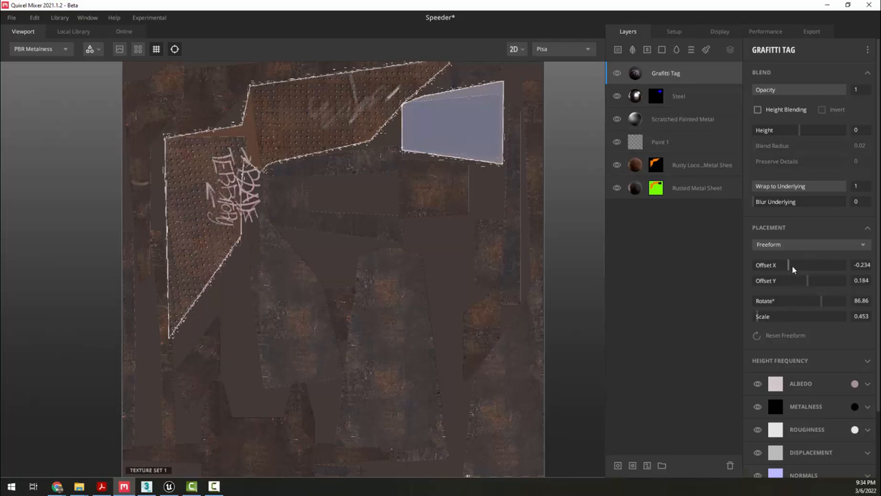
left_click_drag(792, 265, 785, 264)
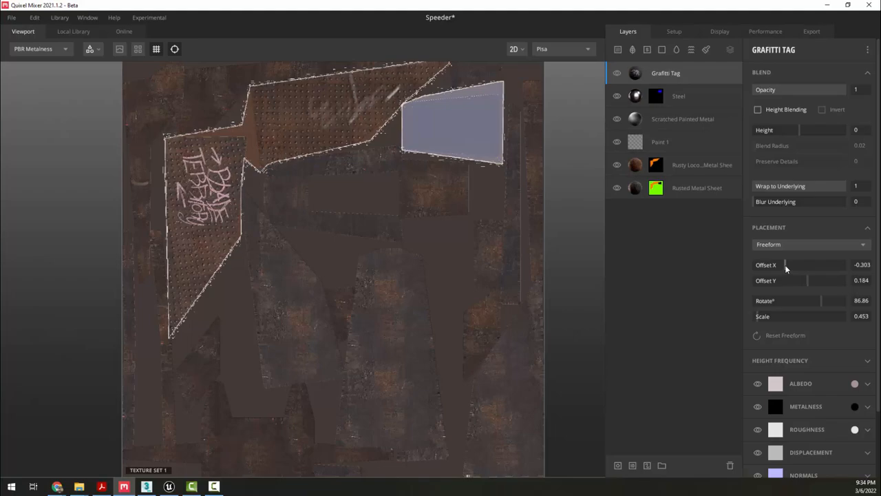
Return to the 3D view and check the graffiti's placement on the speeder's wing.
left_click(521, 49)
left_click(518, 74)
left_click_drag(447, 377, 430, 269)
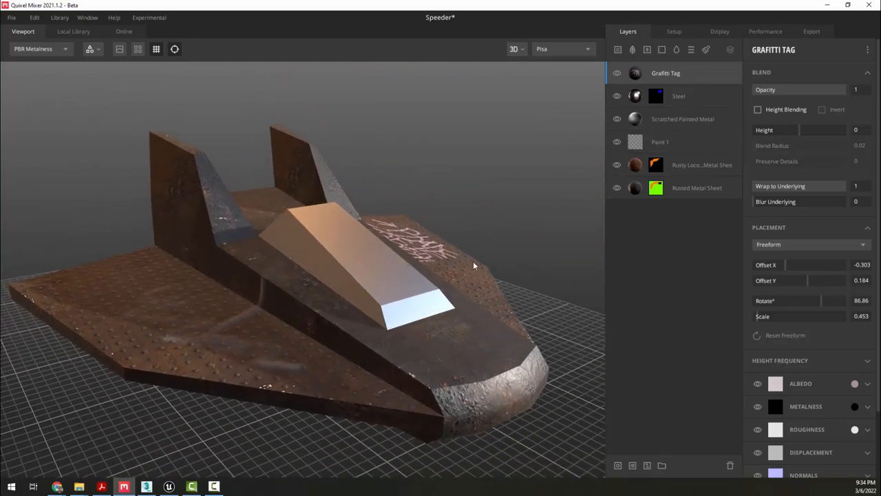
Export the speeder to disk as an FBX model with 2048 px metalness maps and minimize the program.
left_click(811, 32)
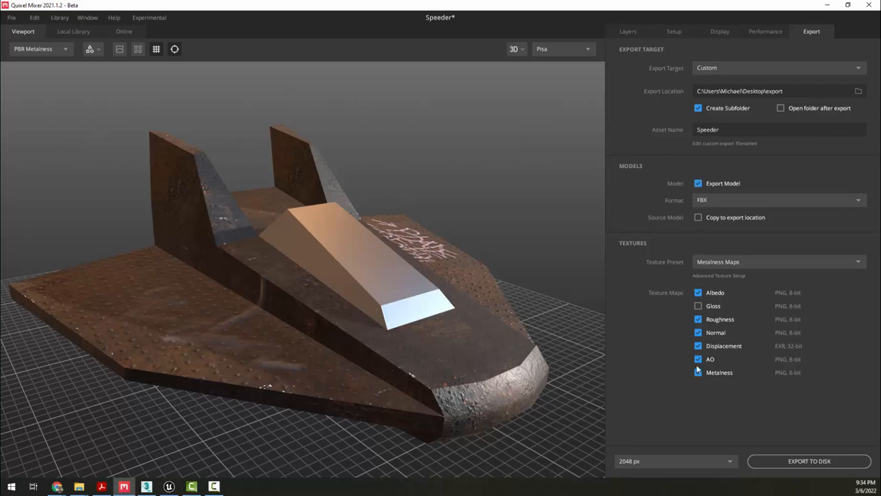
left_click(776, 460)
left_click(829, 6)
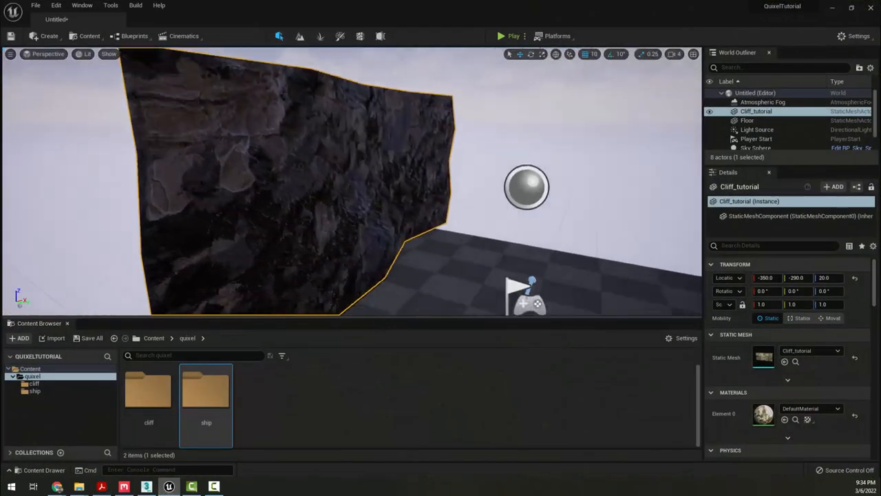
Open the ship folder in Unreal's content browser and the exported Speeder folder in File Explorer beside it.
right_click_drag(372, 186, 478, 214)
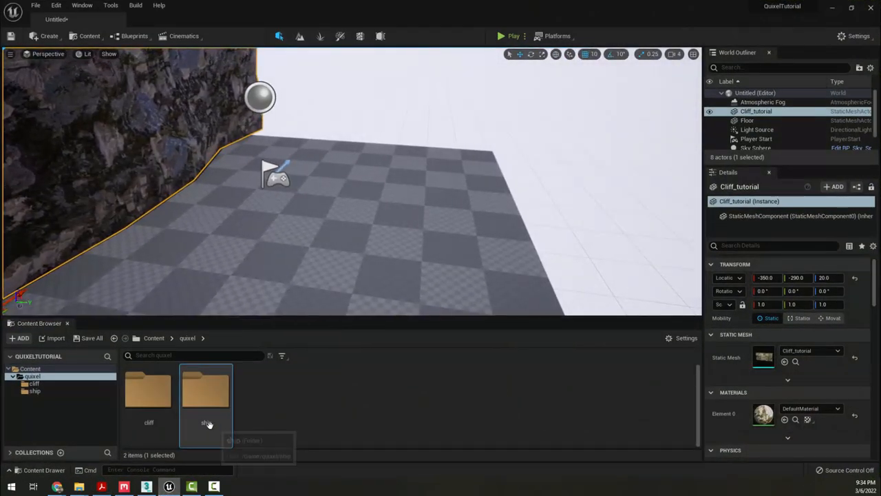
double_click(206, 404)
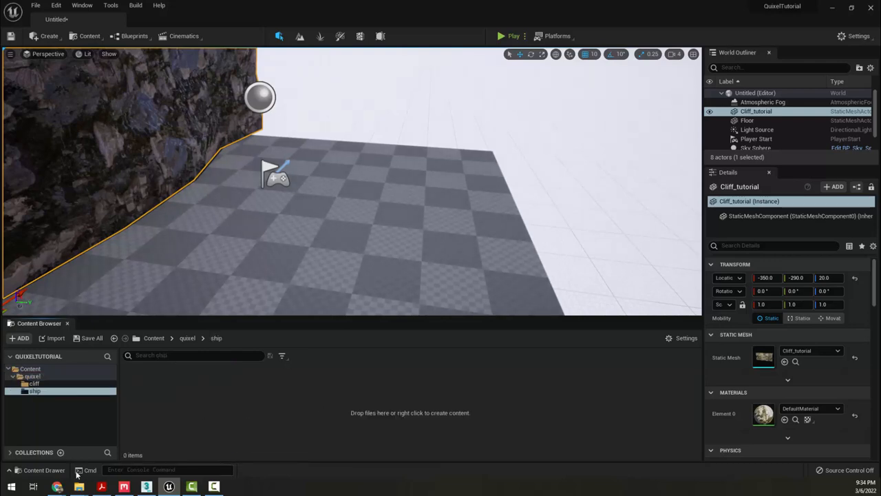
mouse_move(79, 487)
left_click(130, 448)
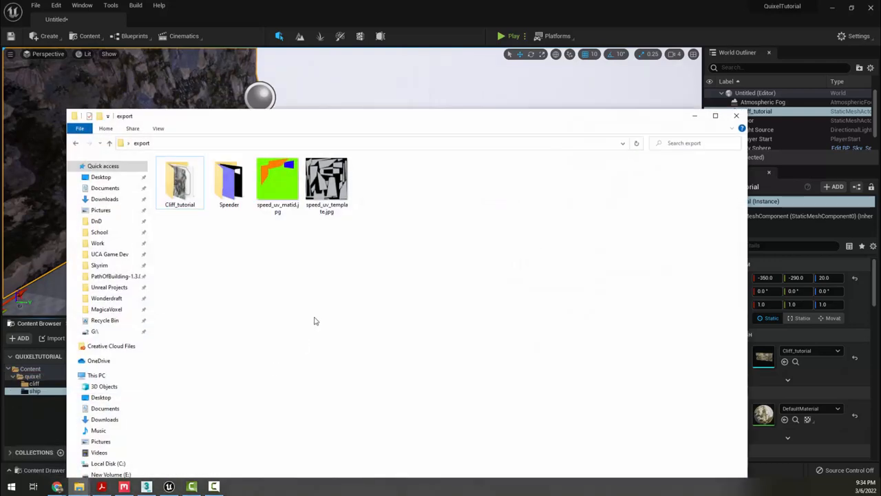
double_click(231, 199)
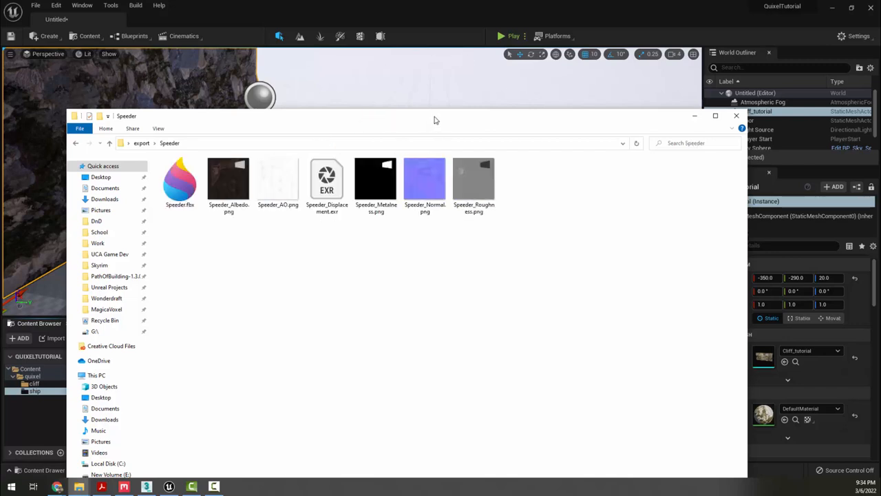
left_click_drag(434, 121, 781, 119)
Import Speeder.fbx into the ship folder with Create New Materials as the material import method, and dismiss the message log.
left_click_drag(526, 184, 305, 406)
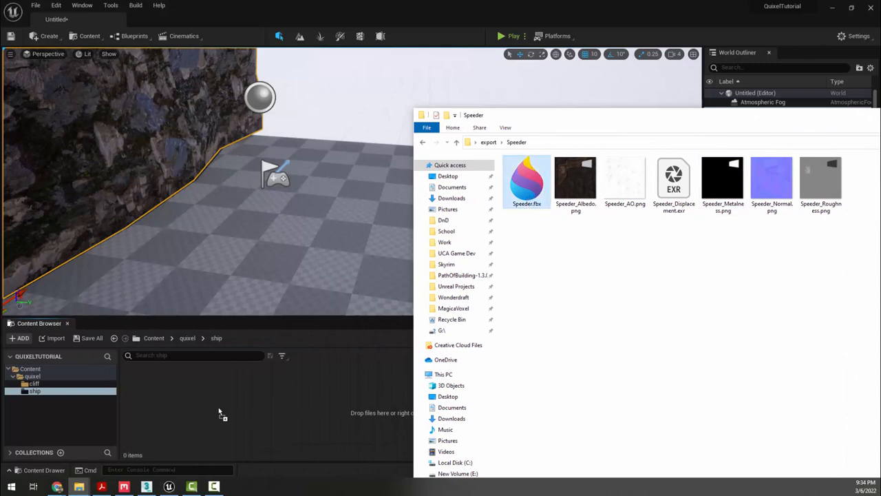
left_click_drag(218, 412, 219, 412)
left_click(343, 425)
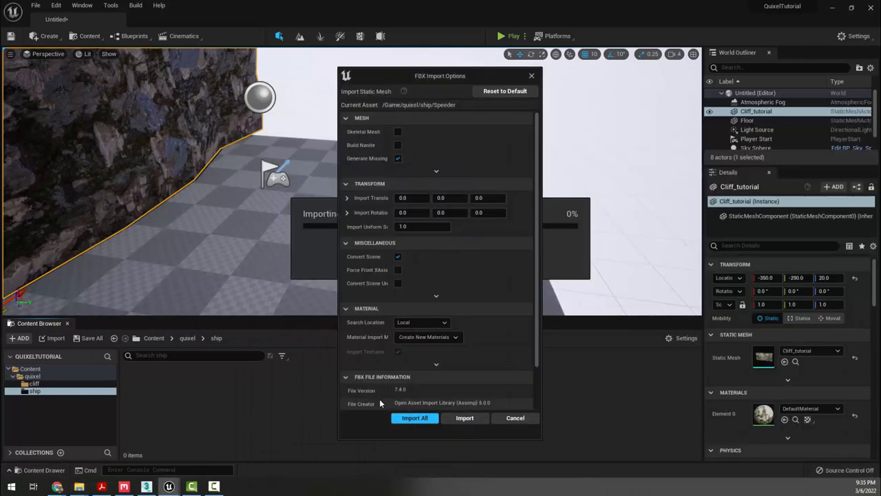
left_click(441, 337)
left_click(461, 340)
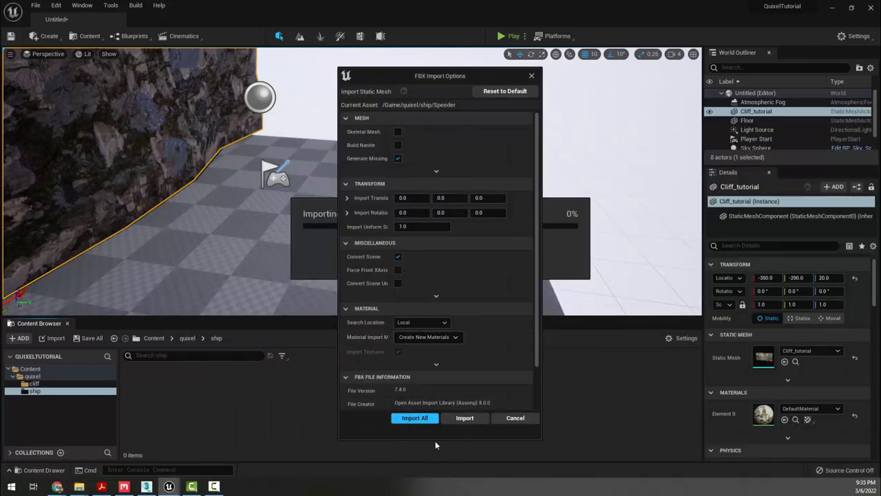
left_click(418, 419)
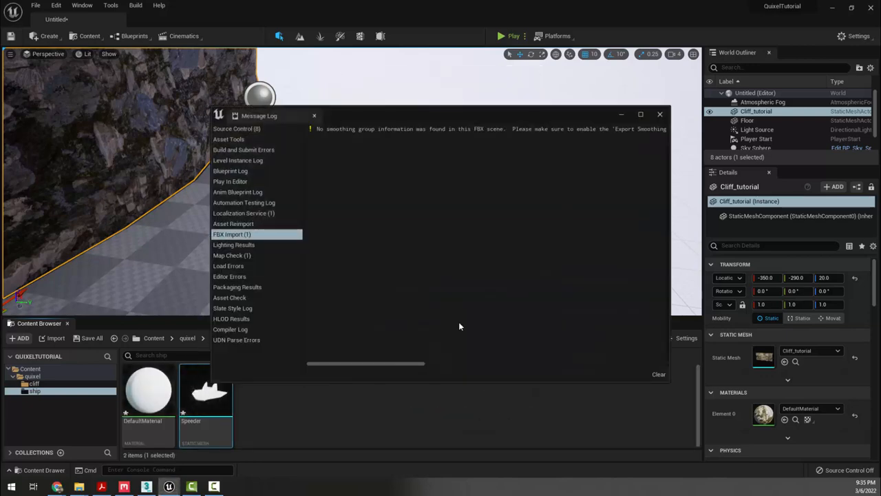
left_click(660, 115)
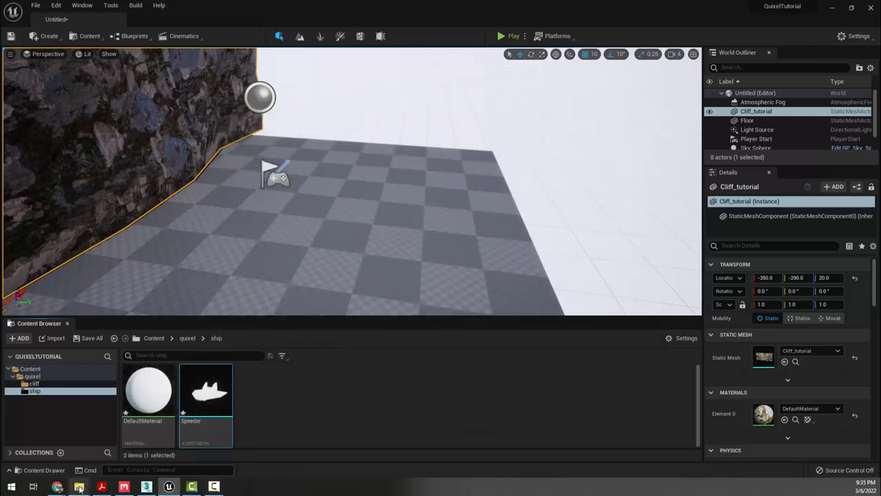
Import the Speeder Albedo, AO, Metalness, Normal and Roughness PNG textures from File Explorer into Unreal's ship folder.
mouse_move(79, 488)
left_click(165, 458)
left_click_drag(573, 238, 623, 201)
left_click_drag(714, 240, 856, 176, "ctrl")
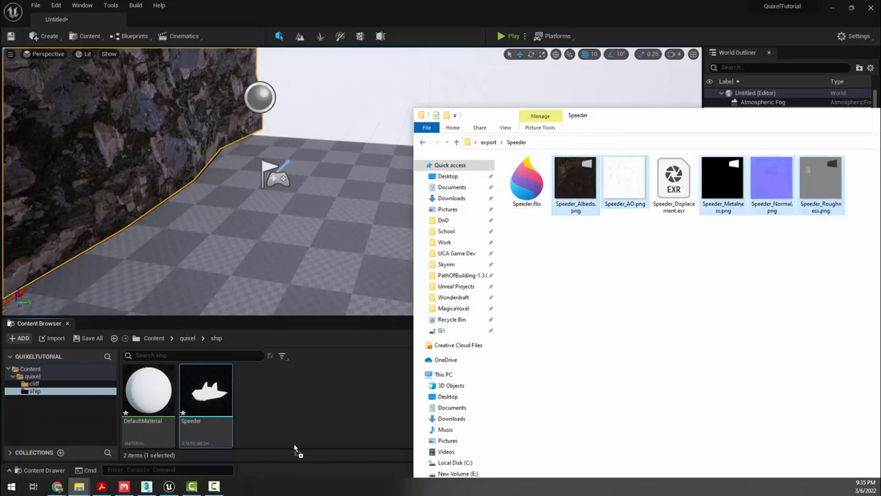
left_click_drag(279, 417, 280, 415)
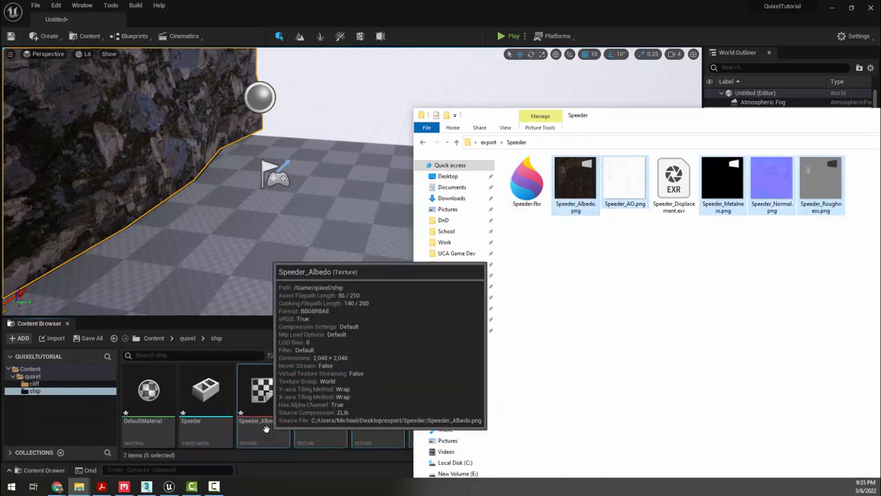
left_click(330, 357)
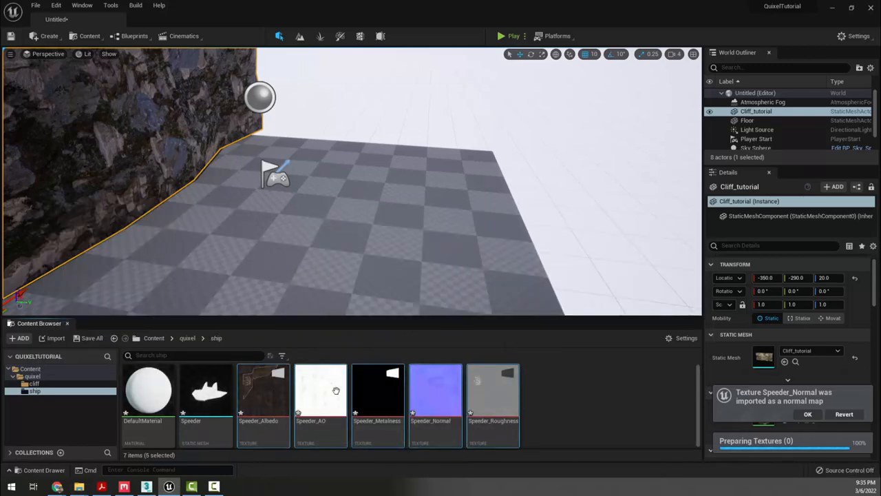
Open the ship's DefaultMaterial graph and delete the Param node feeding Base Color.
double_click(148, 390)
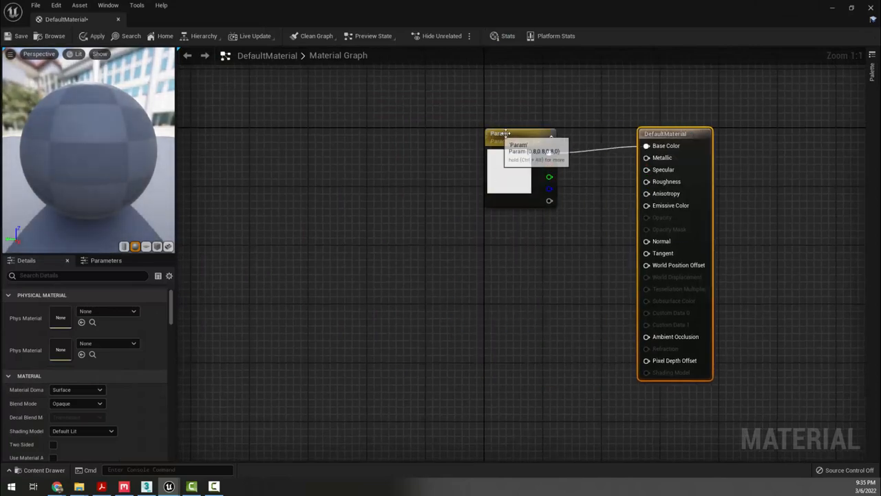
left_click(504, 132)
key("Delete")
Add the Speeder_Albedo texture from the ship folder to the material graph as a texture sample.
left_click(34, 470)
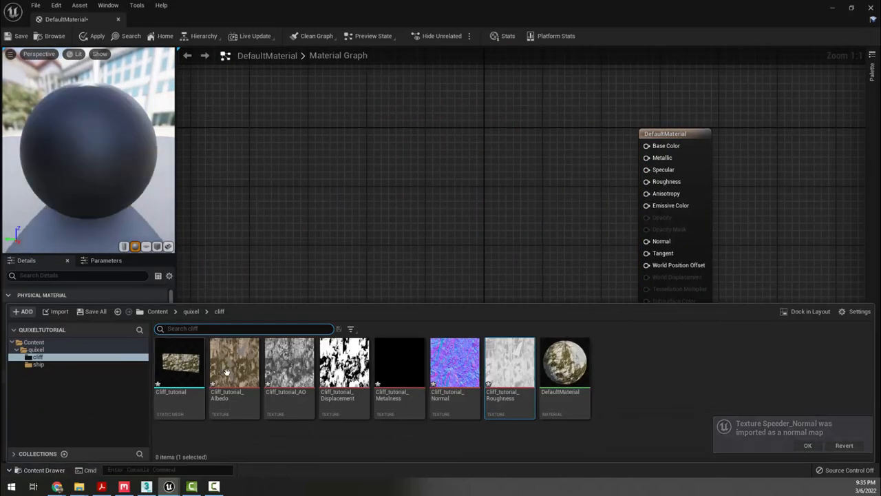
left_click(138, 364)
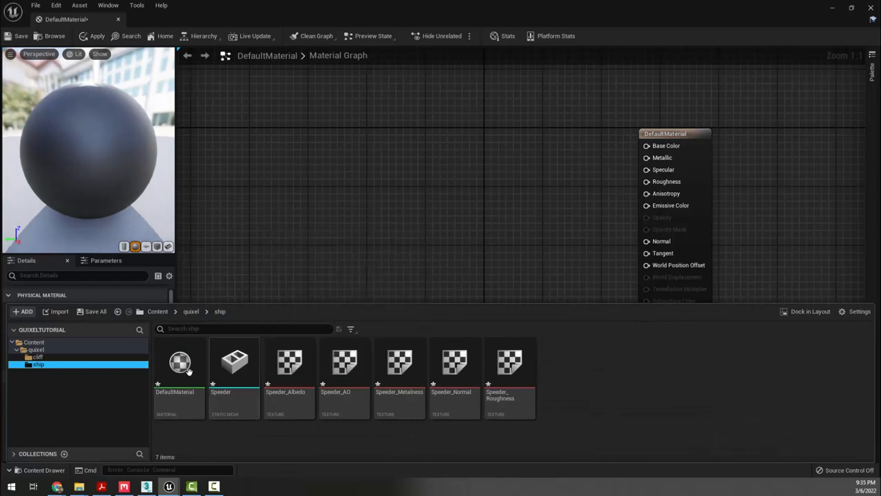
left_click_drag(289, 362, 311, 252)
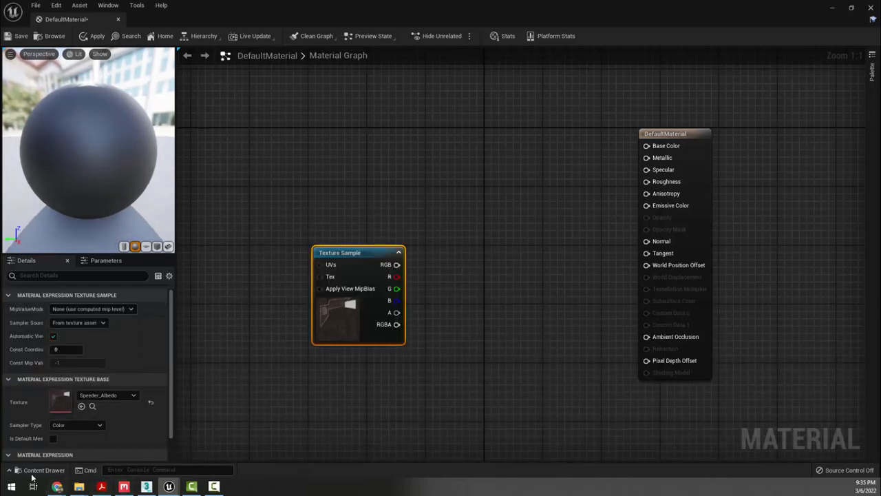
Add the Speeder_AO texture to the material graph and connect its RGB output to Ambient Occlusion.
left_click(33, 470)
left_click_drag(347, 358, 441, 242)
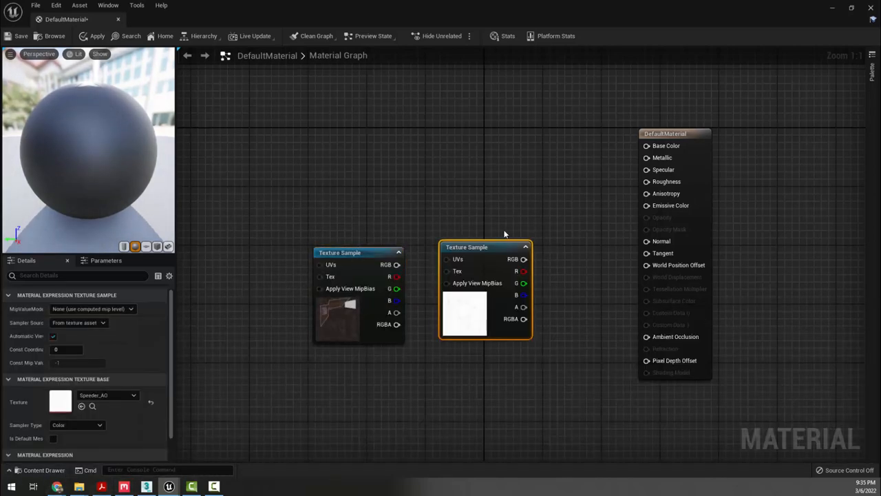
left_click_drag(524, 258, 660, 339)
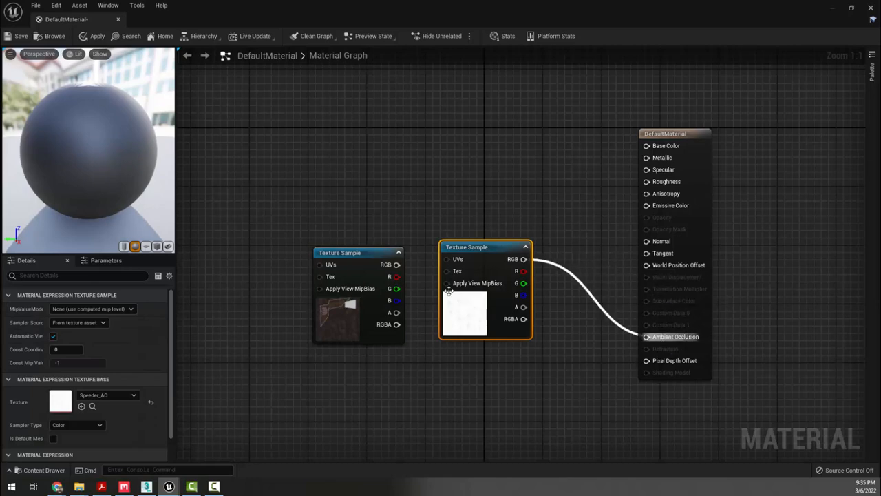
Connect the albedo sample's RGB output to Base Color, and add Speeder_Metalness with its RGB output connected to Metallic.
left_click_drag(397, 264, 647, 146)
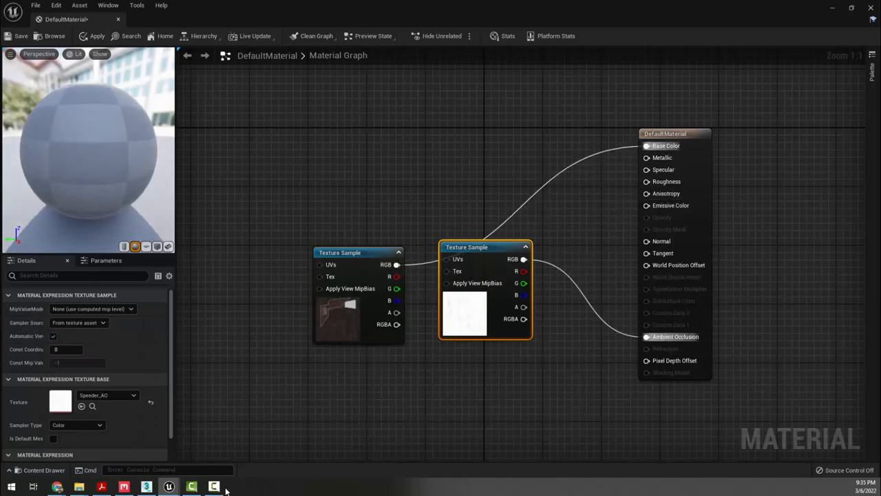
left_click(48, 471)
left_click_drag(456, 365, 410, 175)
left_click_drag(485, 189, 646, 158)
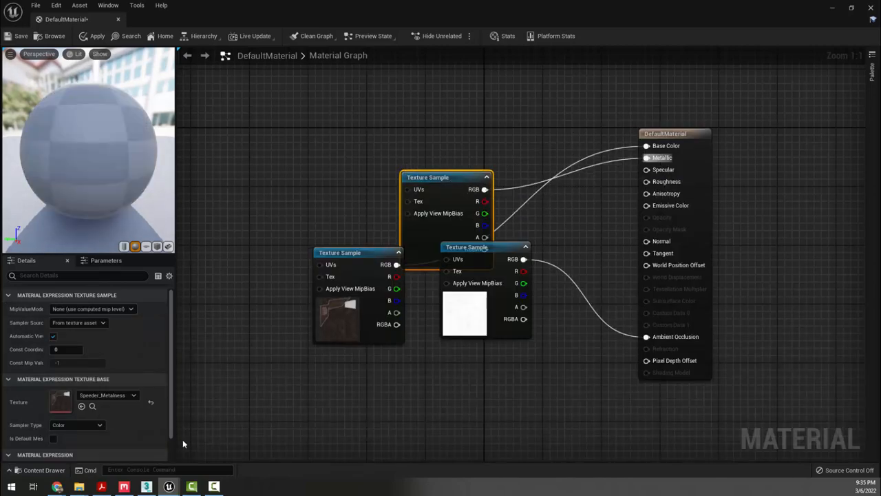
Add the Speeder_Normal texture to the material graph and connect its RGB output to Normal.
left_click(49, 470)
left_click_drag(458, 373, 274, 161)
left_click_drag(357, 177, 646, 241)
Add the Speeder_Roughness texture with its RGB output connected to Roughness, and save and close the material.
left_click(44, 470)
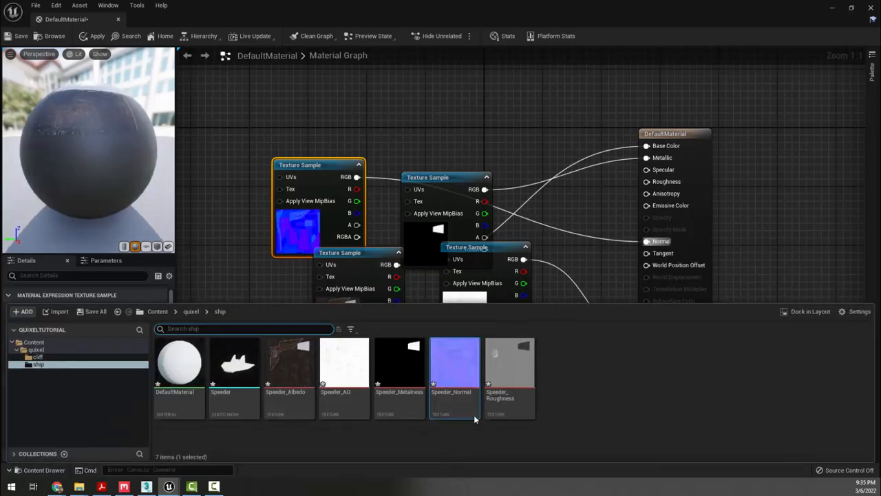
left_click_drag(487, 117, 457, 117)
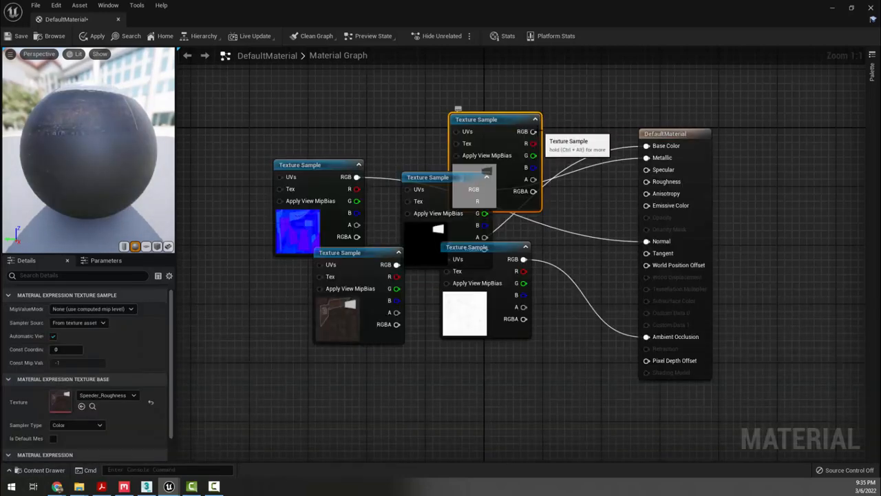
left_click_drag(536, 142, 647, 181)
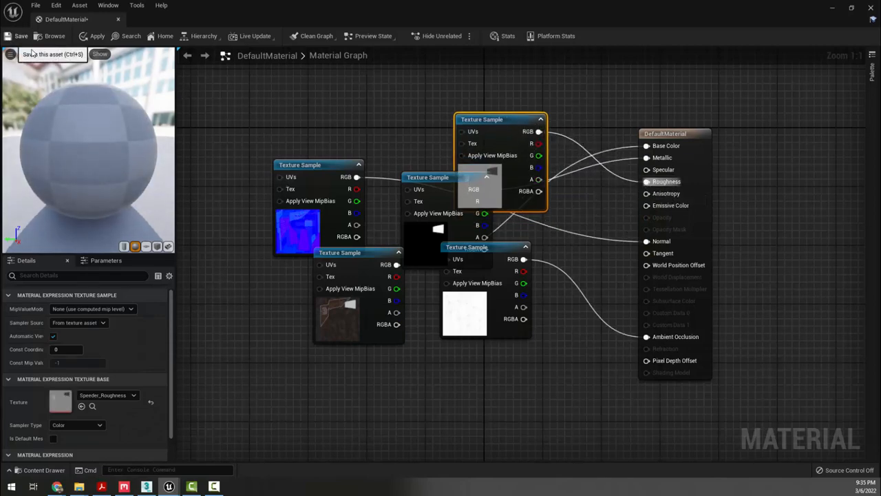
left_click(119, 20)
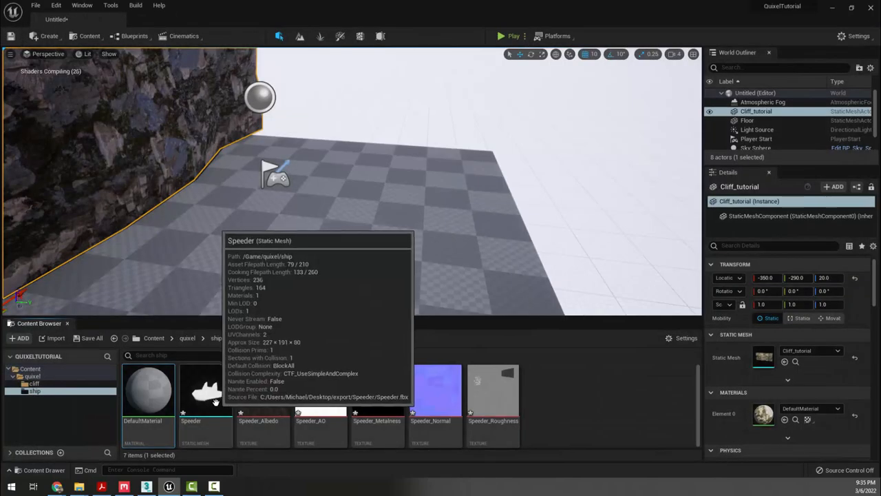
Place the Speeder static mesh from the ship folder on the level's floor and raise it to a Z location of 80.
left_click_drag(204, 391, 382, 281)
right_click_drag(514, 211, 458, 237)
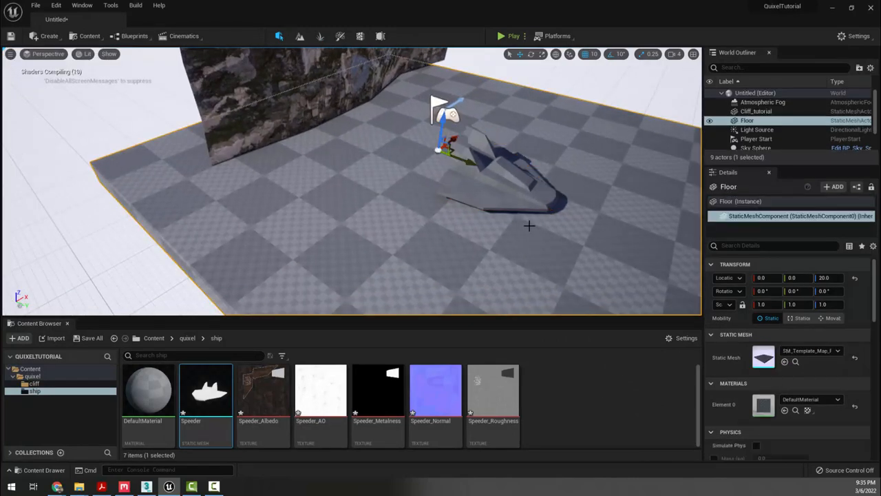
left_click_drag(528, 222, 542, 183)
right_click_drag(543, 184, 347, 234)
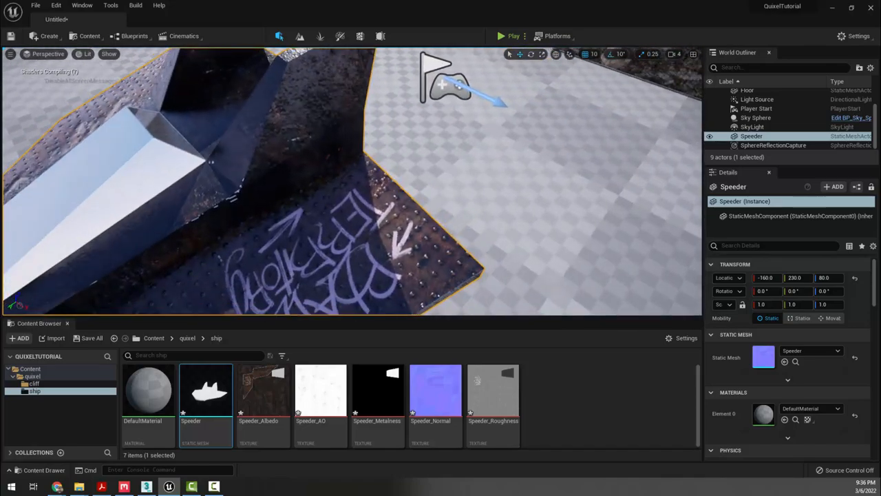